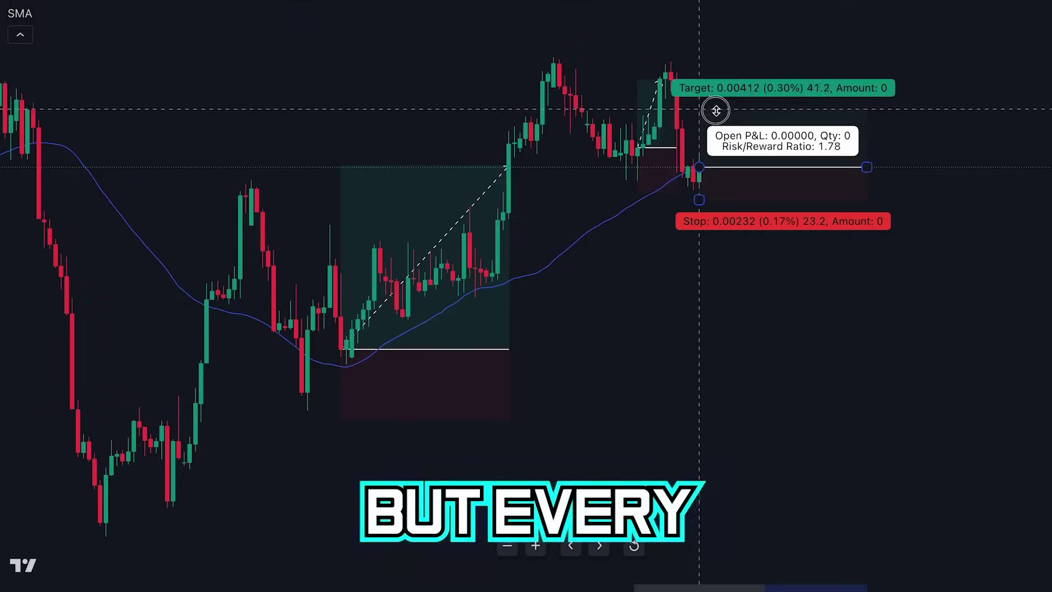
Step: Lower the first long position's target, then place a second long with a tighter stop and higher target
left_click_drag(722, 102, 721, 118)
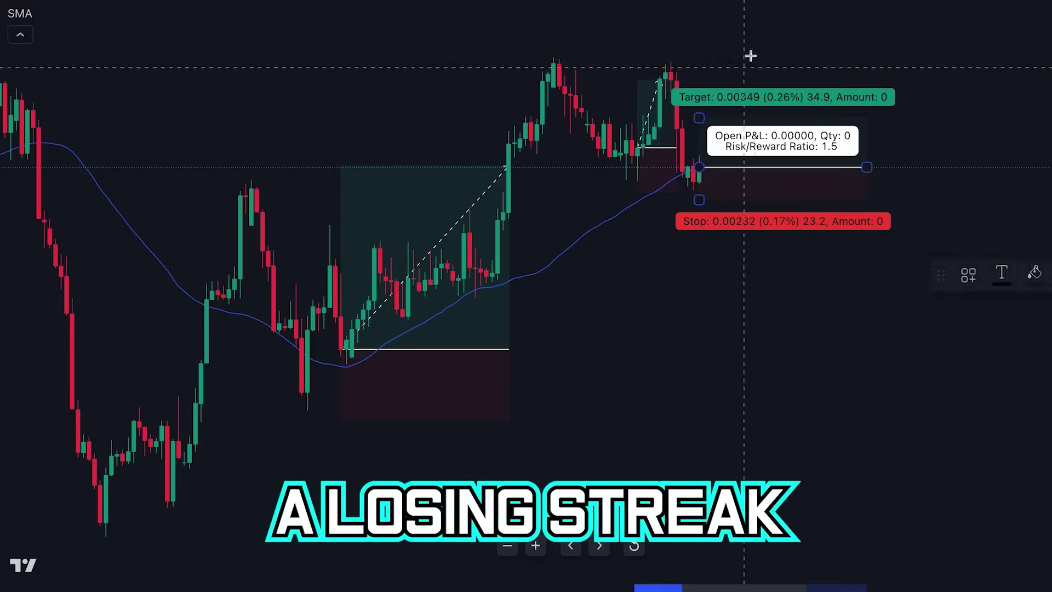
left_click(554, 507)
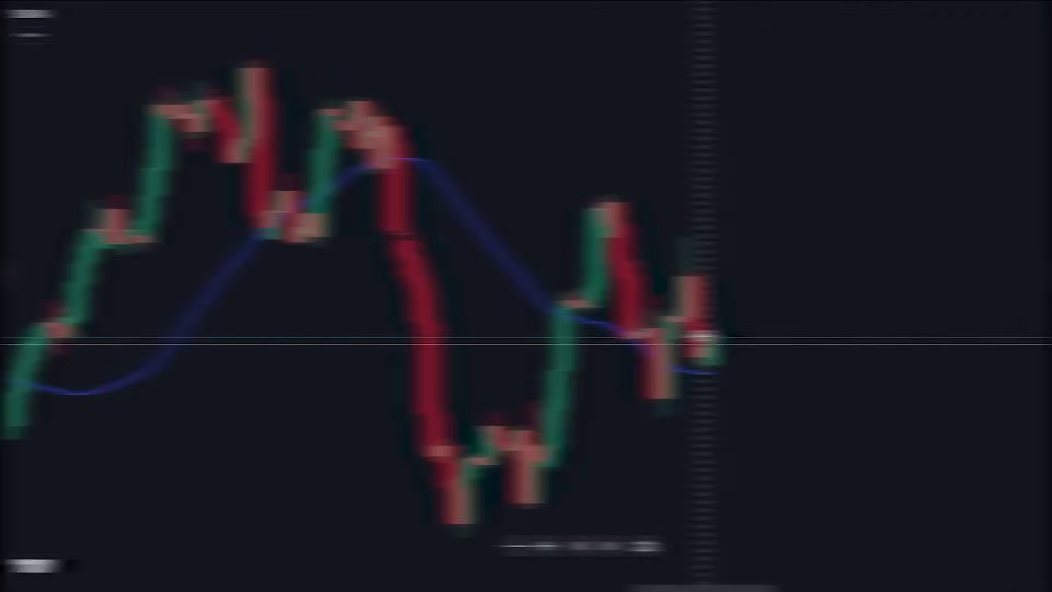
left_click(691, 355)
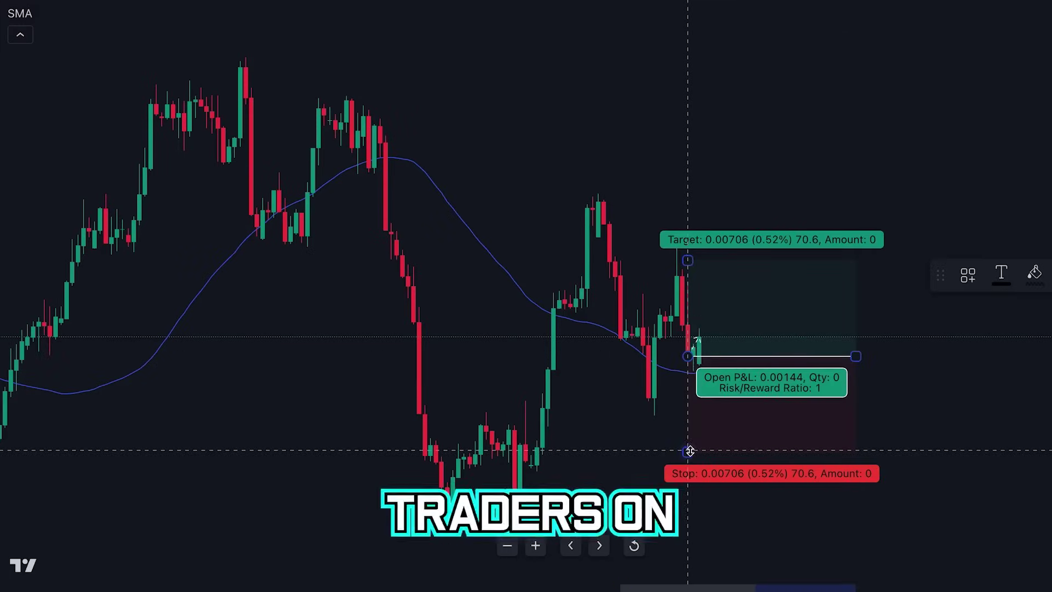
left_click_drag(688, 446, 715, 426)
left_click_drag(690, 249, 717, 181)
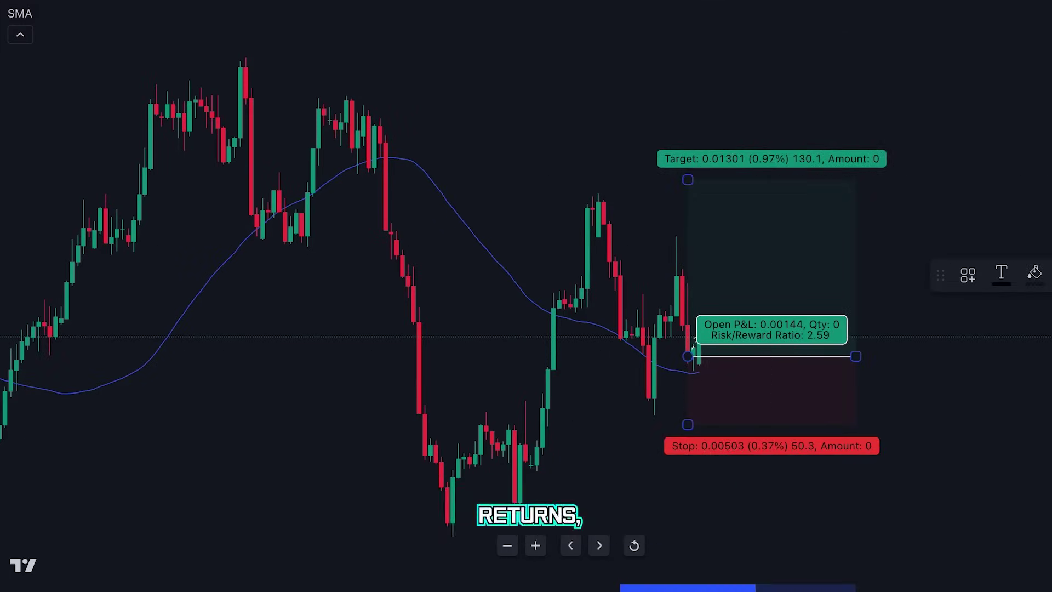
left_click(510, 510)
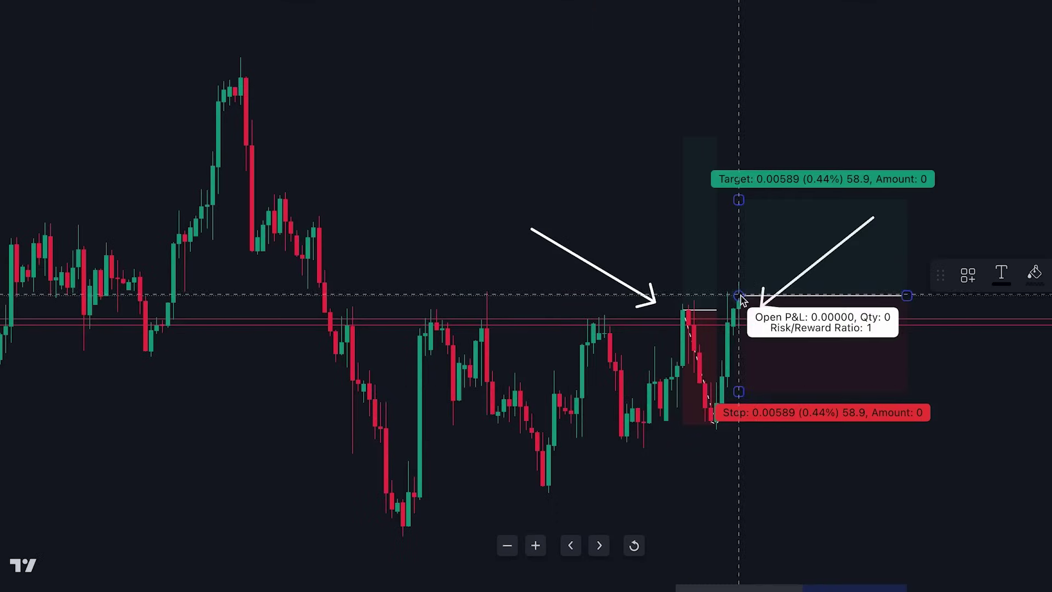
Step: Drop a long position's stop below the swing, raise its target, and advance the chart to the outcome
left_click_drag(738, 391, 741, 430)
left_click_drag(738, 200, 770, 115)
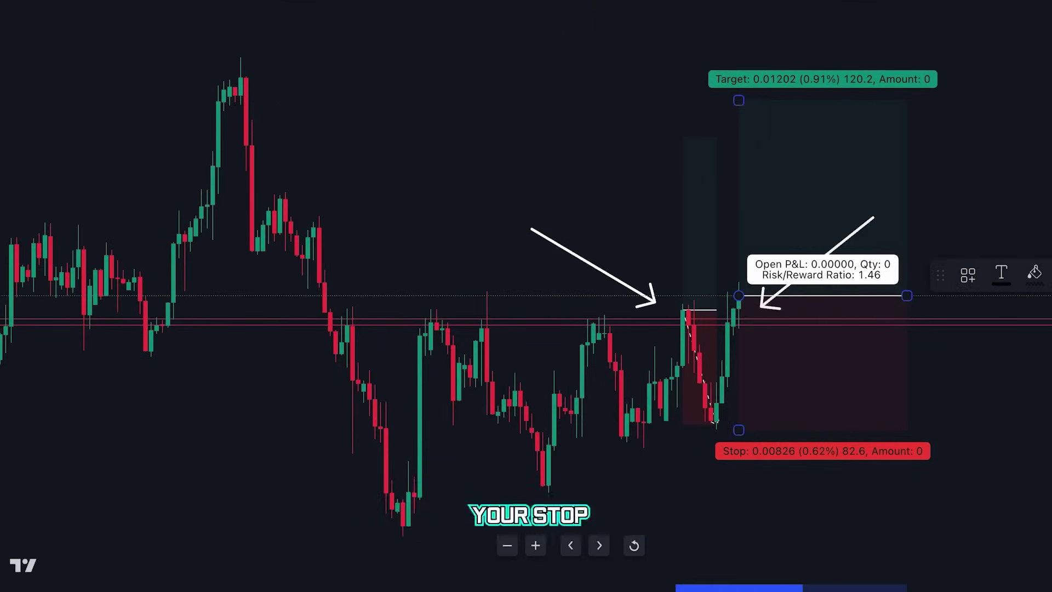
left_click(801, 499)
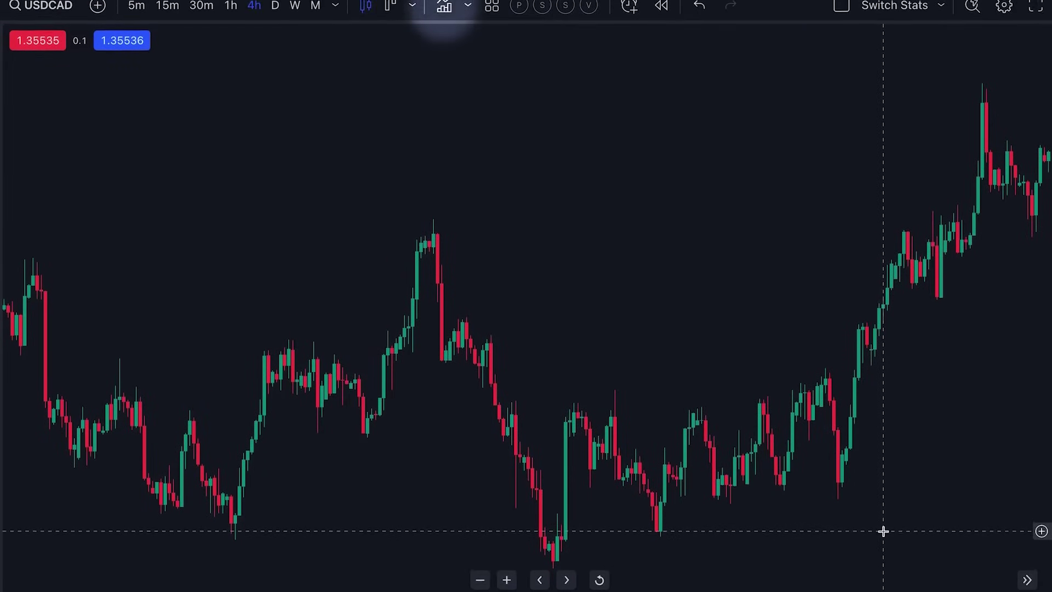
Step: Search indicators for 'Trendilo open source' and add the Trendilo (OPEN-SOURCE) result to the chart
left_click(445, 17)
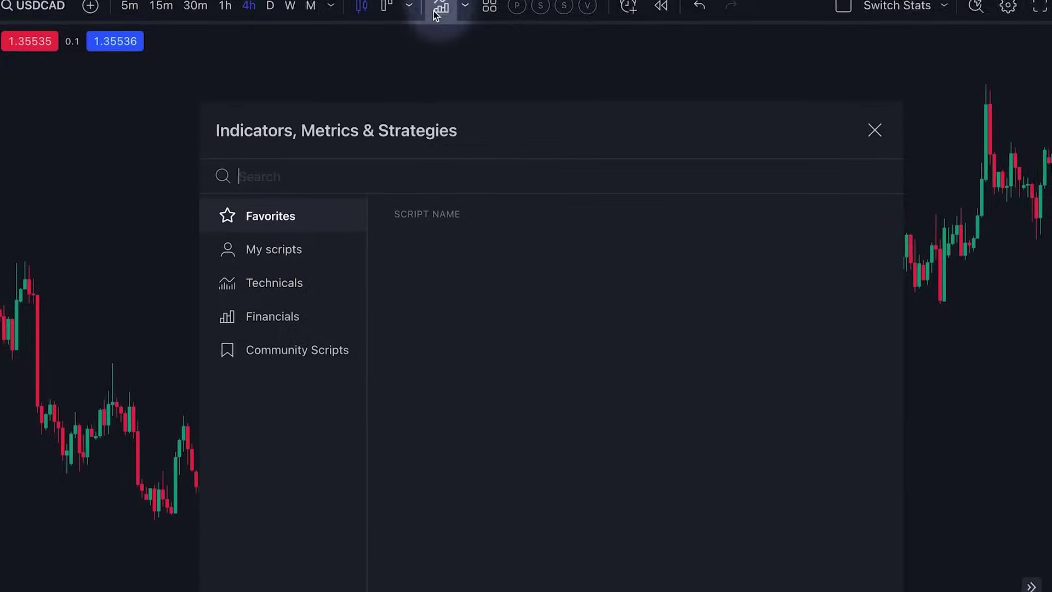
type("Trendilo open source")
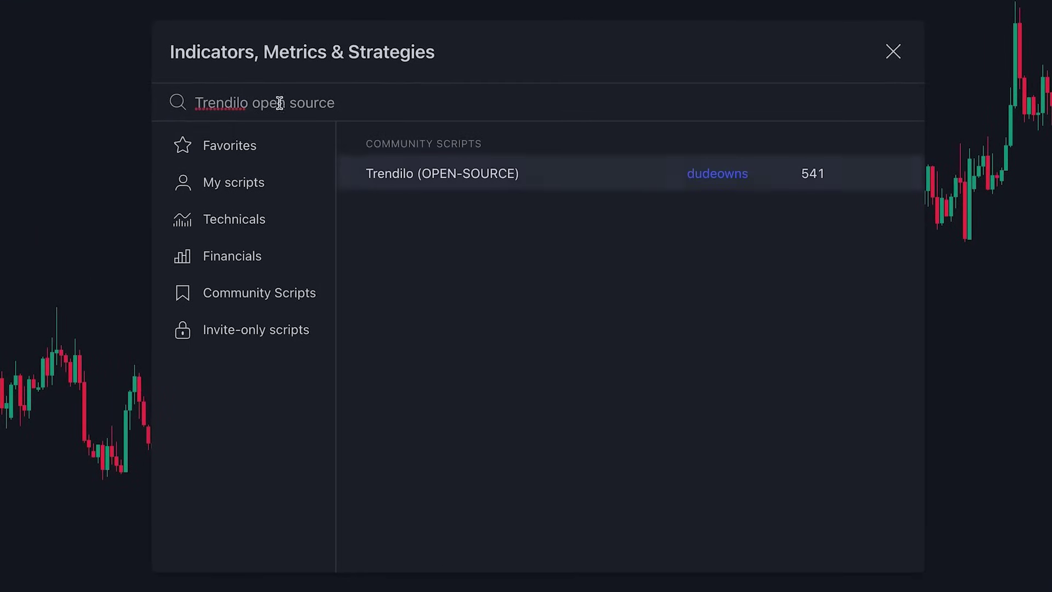
left_click(544, 173)
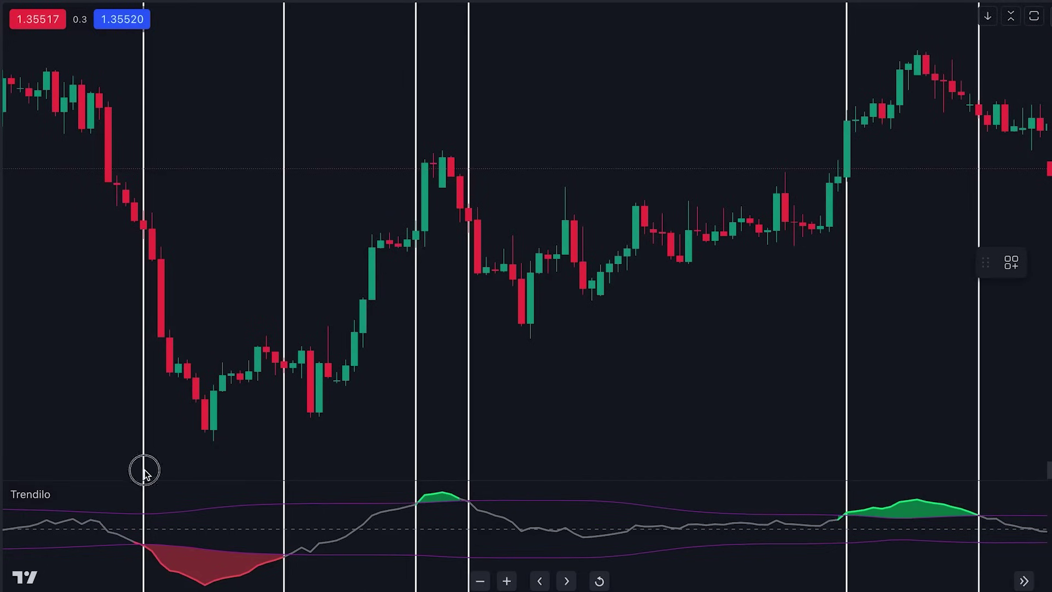
Step: Finish the red trend lines across the Trendilo signal zones, including the green zone
left_click(283, 444)
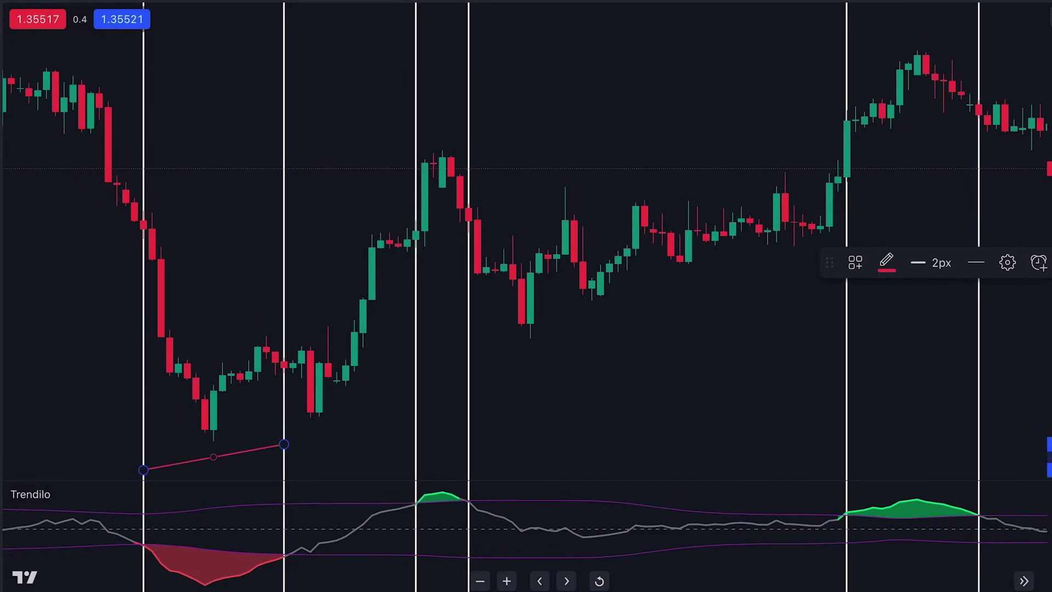
left_click(425, 110)
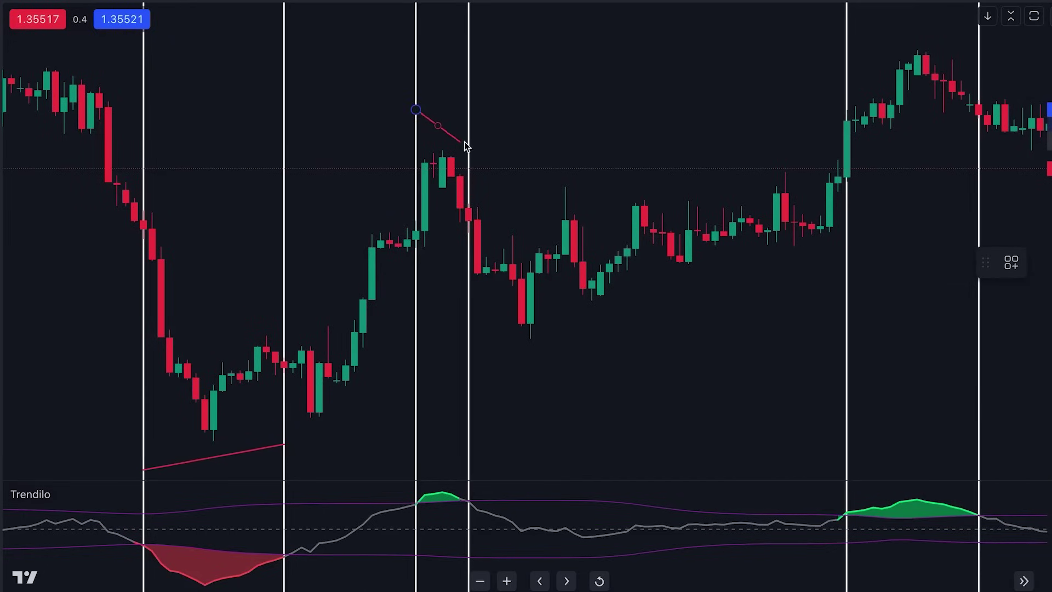
left_click(508, 136)
left_click(978, 48)
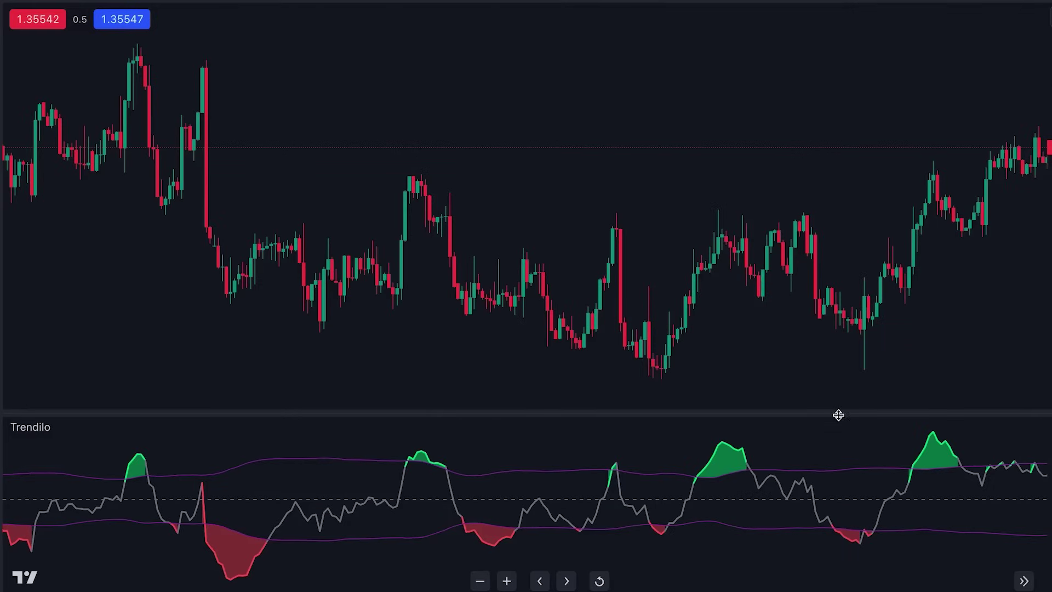
Step: In Trendilo's Style settings, uncheck the main Plot and both green and red Plots Background fills
mouse_move(66, 433)
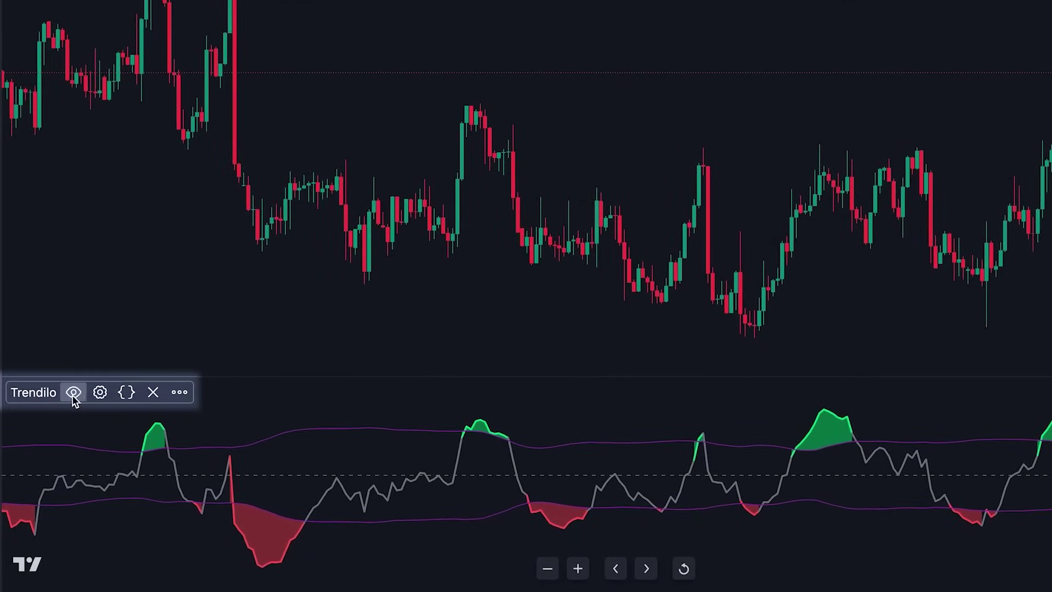
left_click(99, 392)
left_click_drag(546, 19, 822, 18)
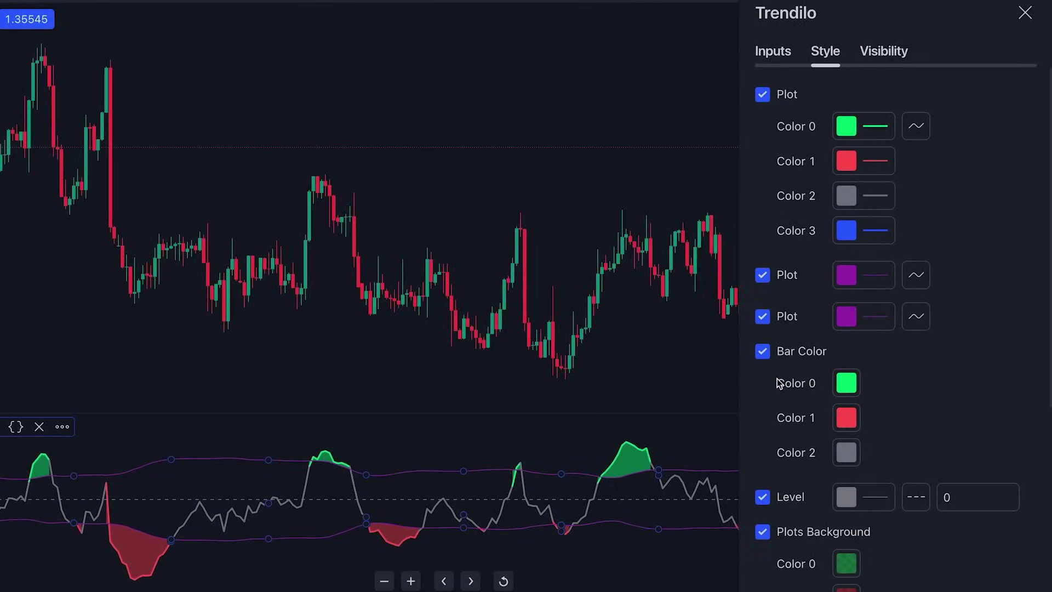
left_click(762, 96)
left_click(762, 531)
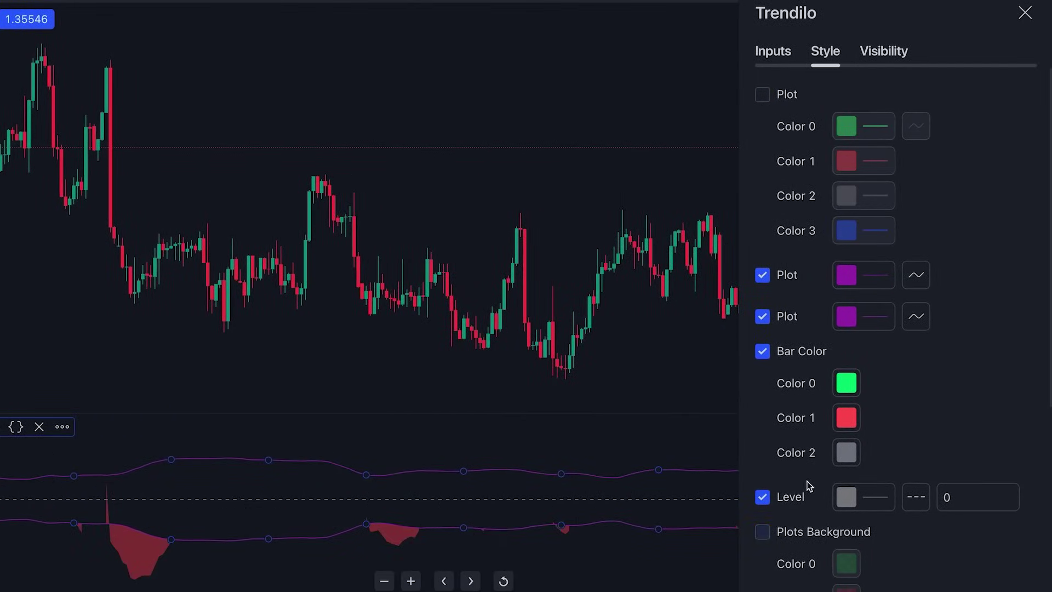
scroll(768, 515, "down", 5)
left_click(762, 378)
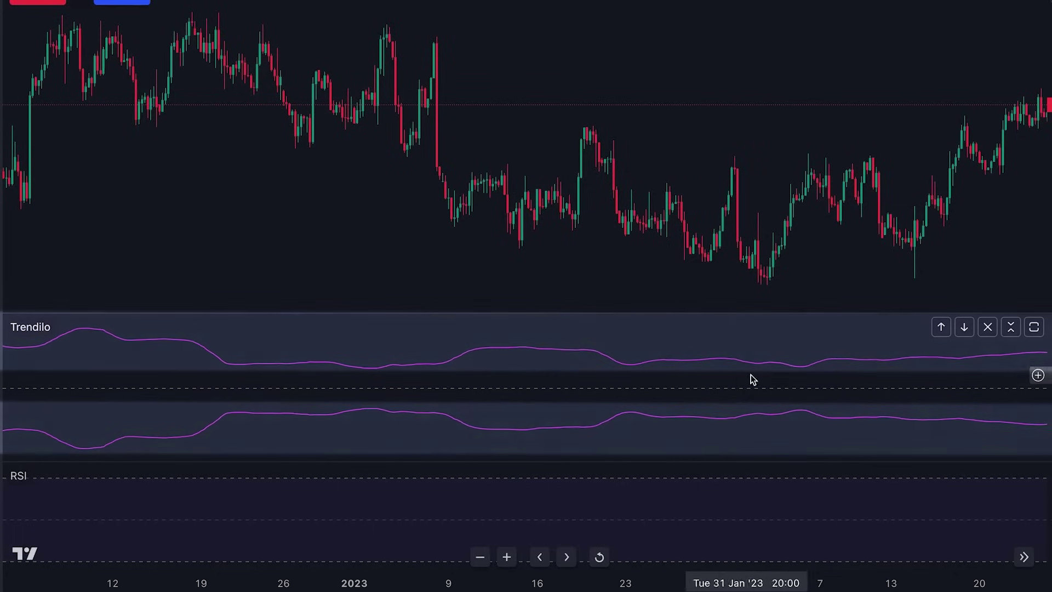
Step: Drag the chart left to bring later price history into view
mouse_move(846, 265)
left_mouse_down()
mouse_move(212, 303)
mouse_move(22, 300)
mouse_move(630, 269)
left_mouse_up()
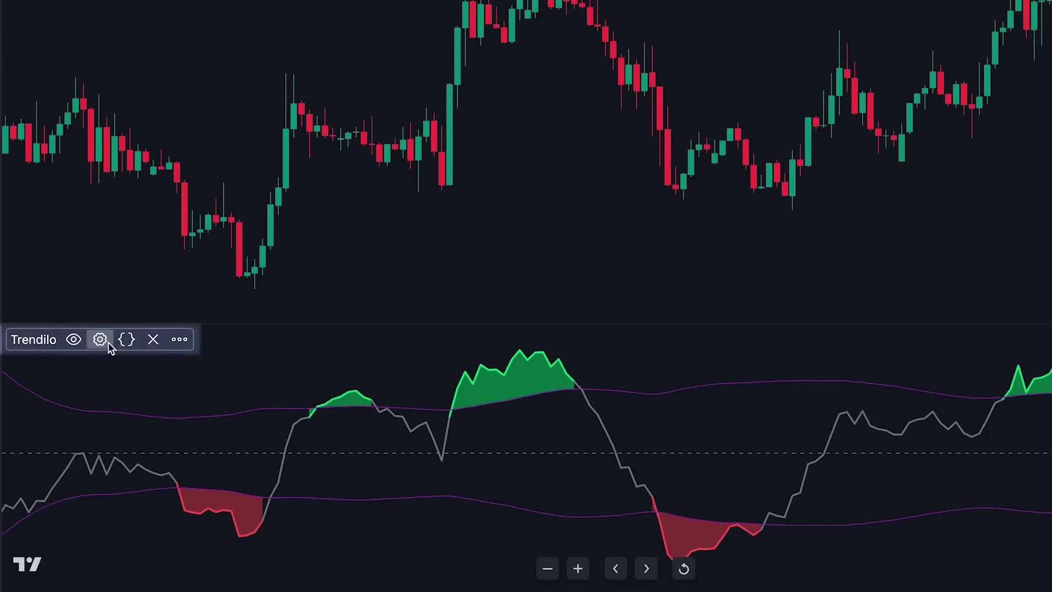
Step: Keep Trendilo's source as close, set Smoothing to 2 with Lookback 50, enable Bar Color, and apply
left_click(106, 343)
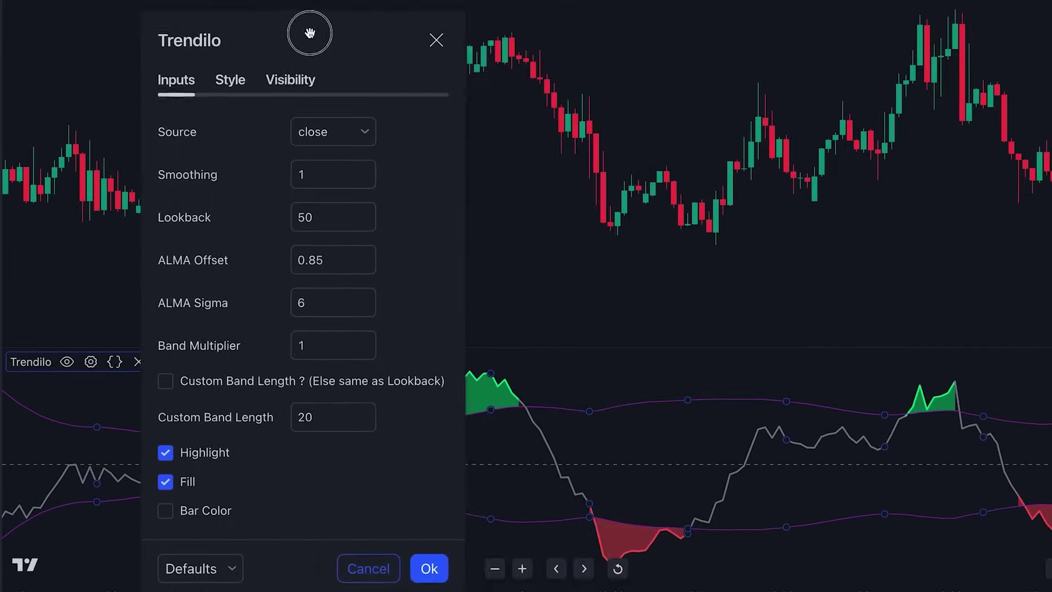
left_click_drag(310, 33, 164, 15)
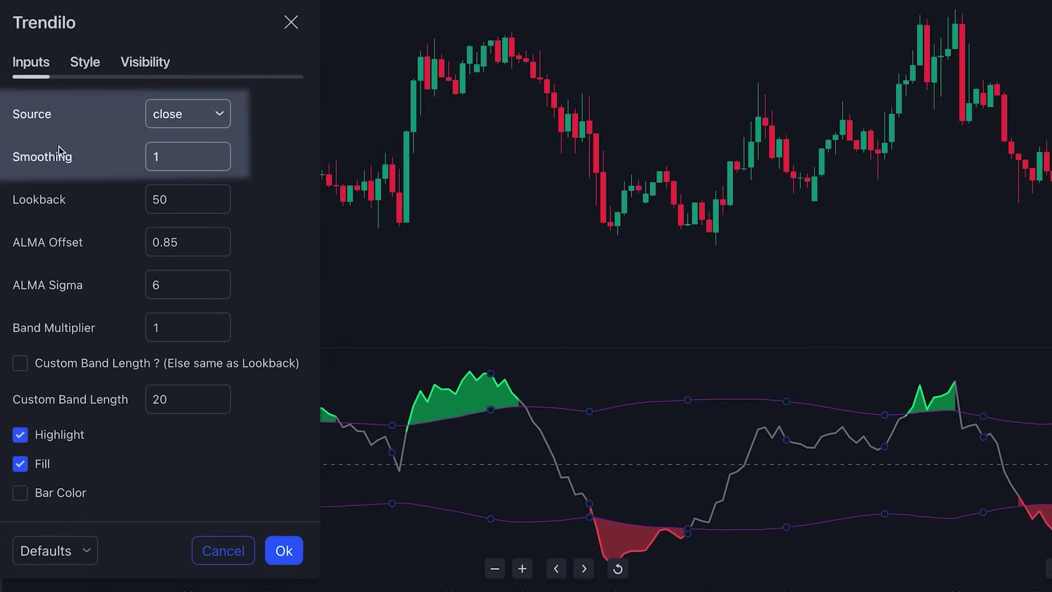
left_click(209, 113)
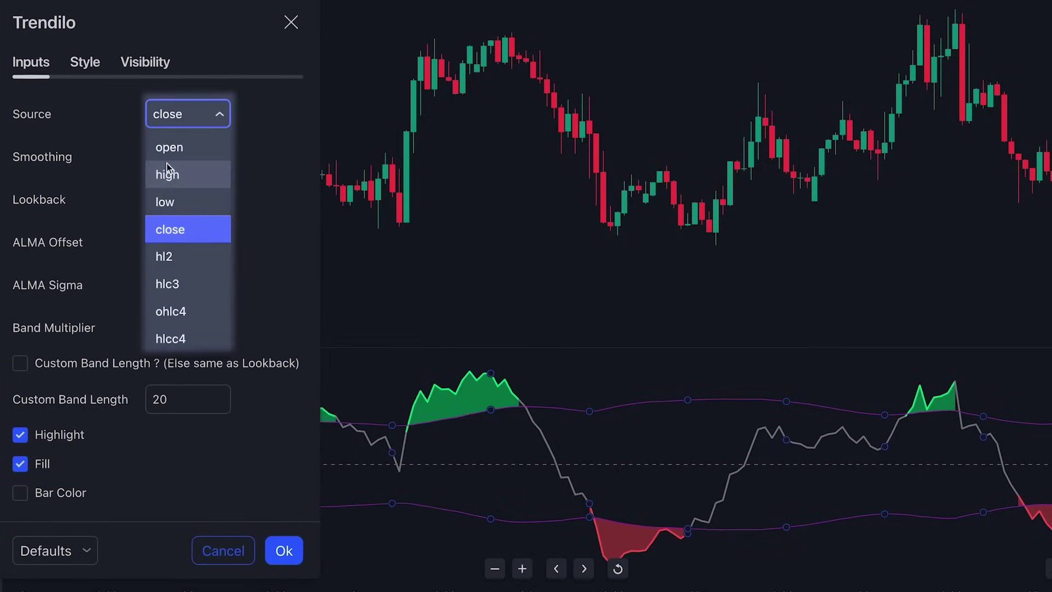
left_click(278, 118)
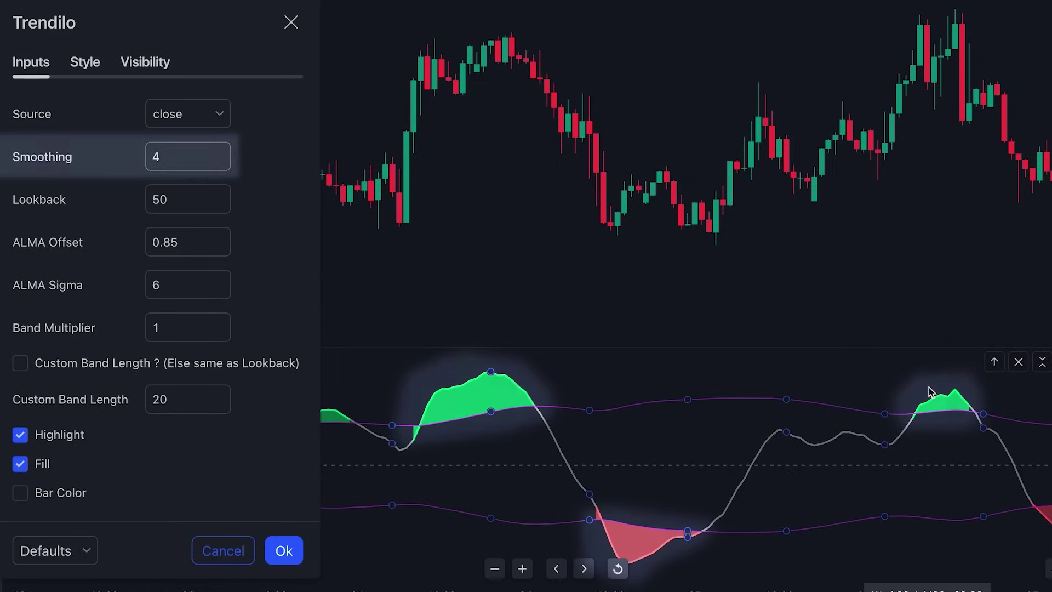
left_click(219, 164)
left_click(219, 165)
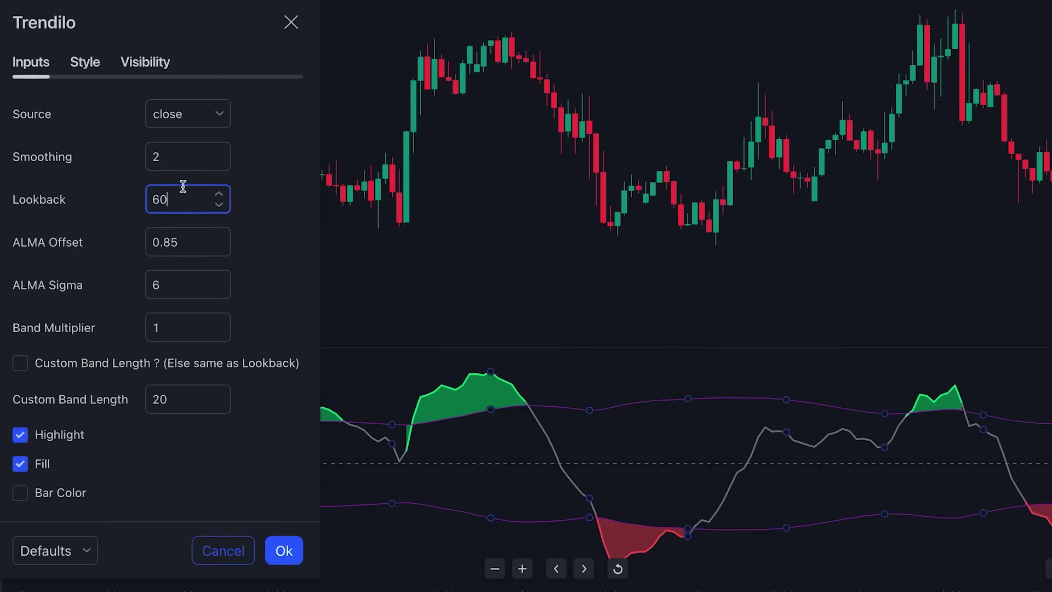
left_click(429, 249)
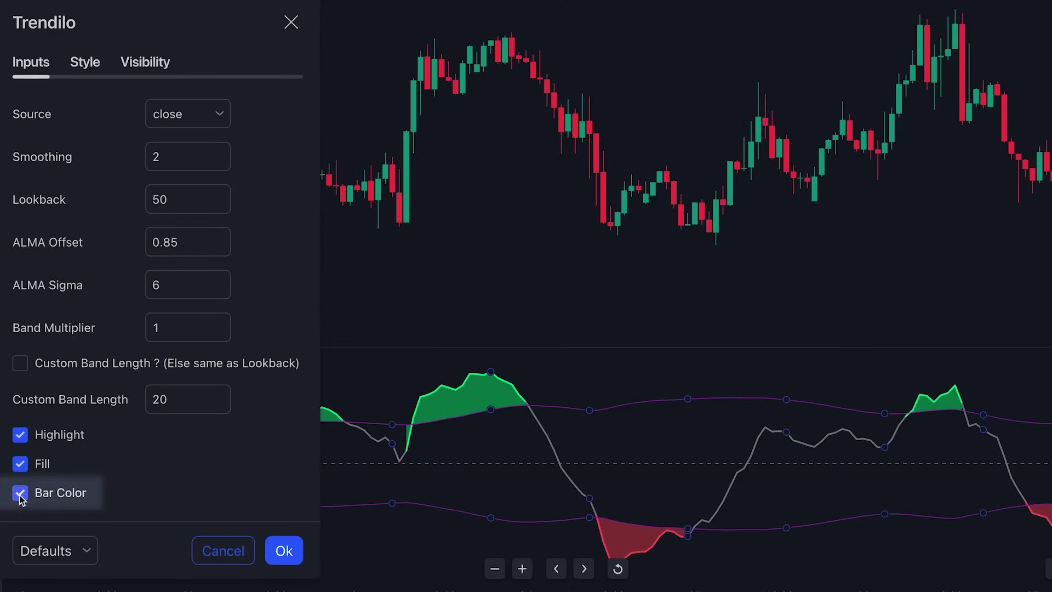
left_click(282, 550)
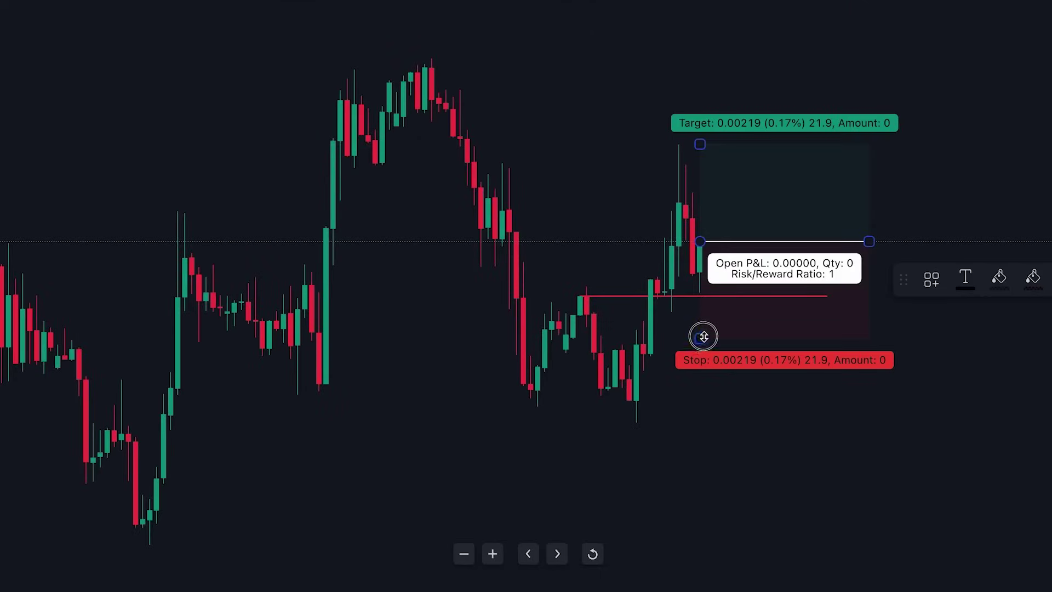
Step: Move the long position's stop up near entry, raise the target to 2.66 risk/reward, and narrow the box
left_click_drag(704, 337, 722, 310)
left_click_drag(699, 149, 767, 75)
left_click(986, 136)
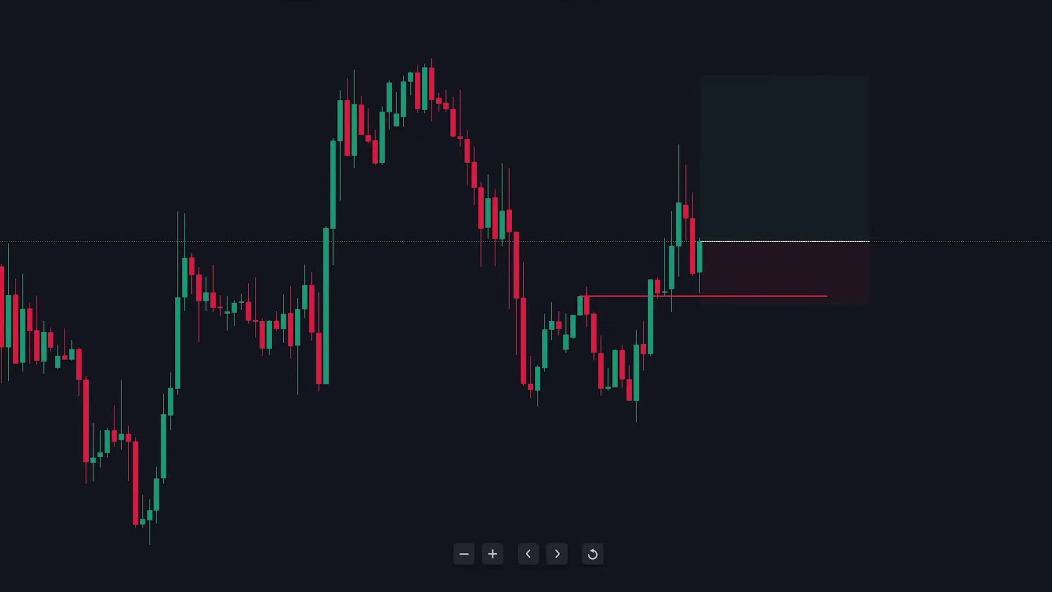
left_click(718, 305)
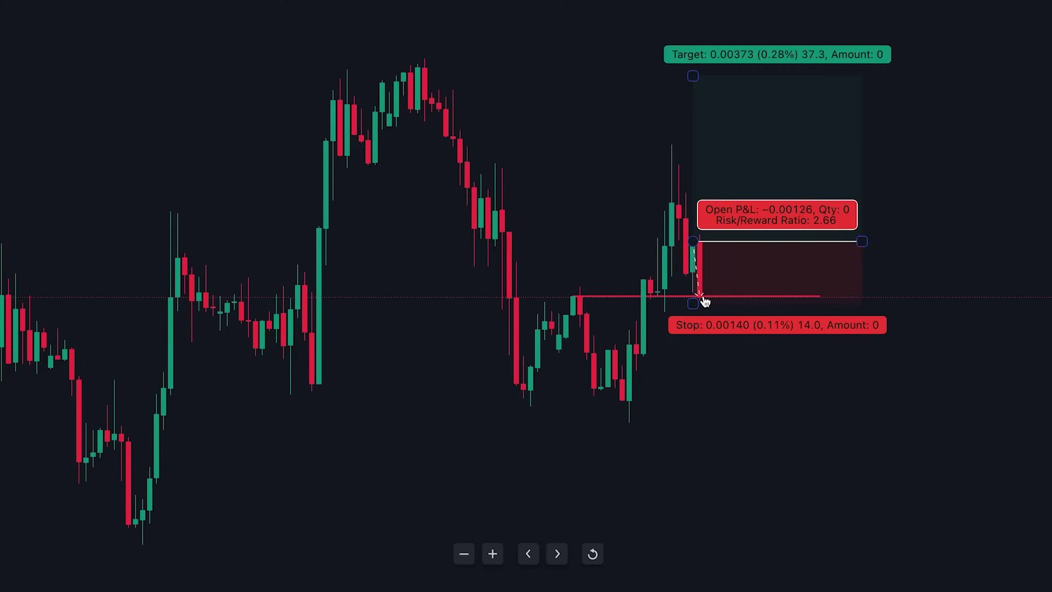
left_click_drag(867, 242, 719, 256)
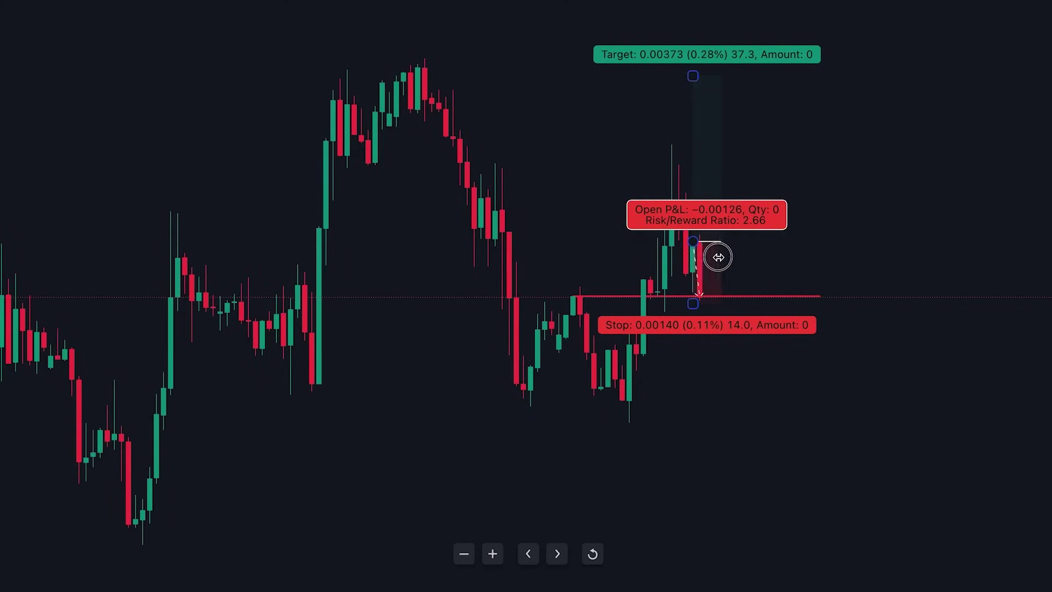
left_click(771, 243)
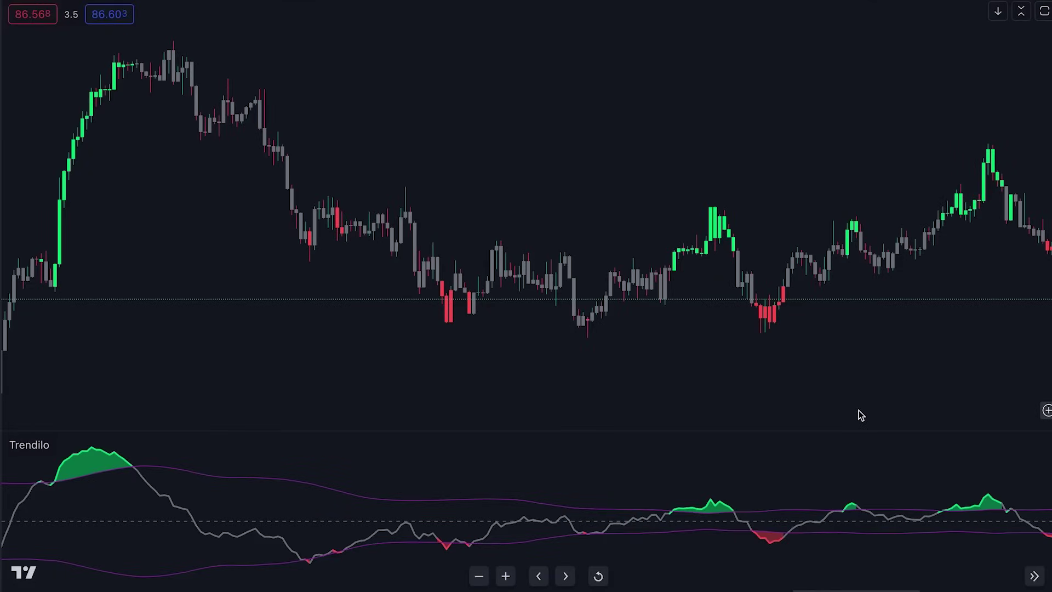
Step: Pan the chart slightly, then search the indicators for 'hypertrend'
left_click_drag(858, 411, 779, 415)
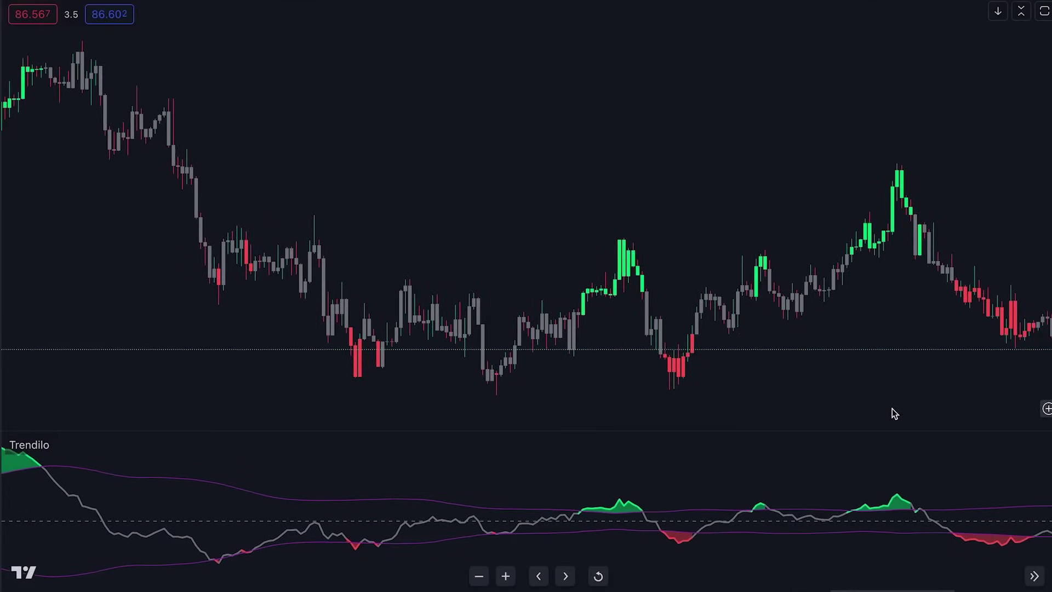
left_click_drag(894, 411, 918, 411)
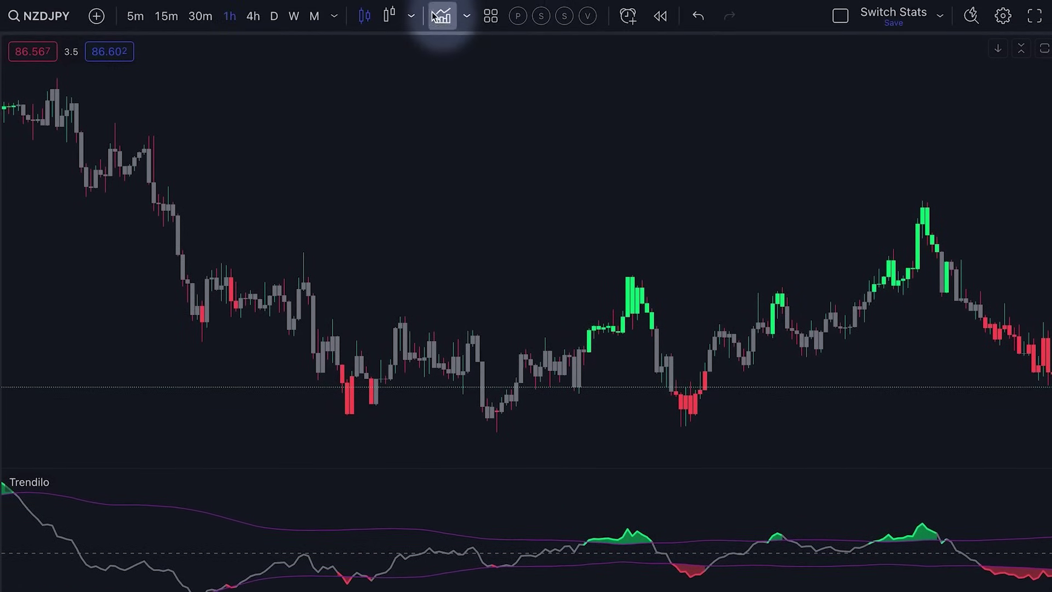
left_click(434, 16)
type("hyper")
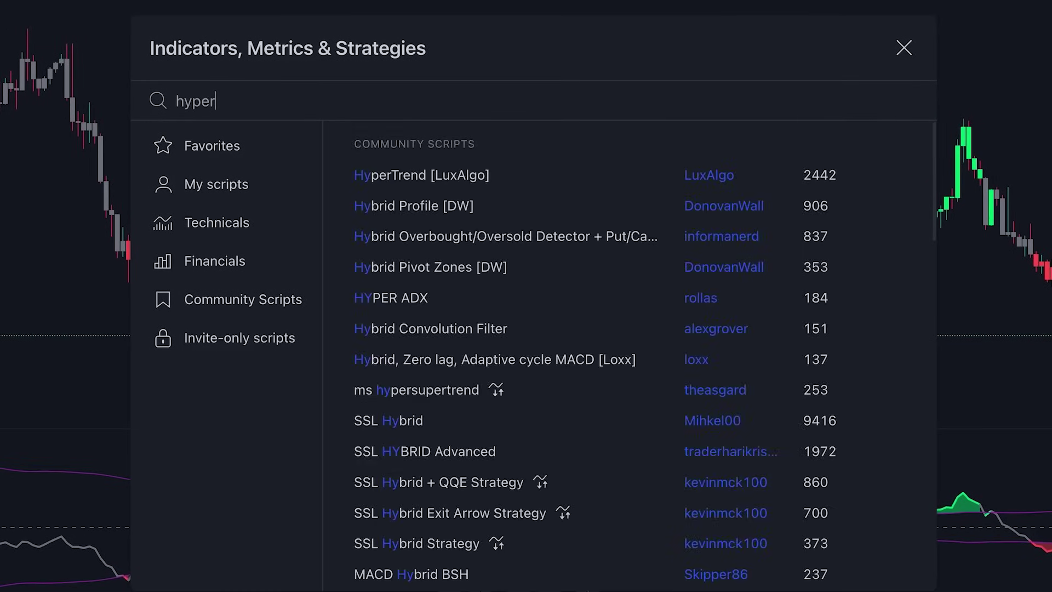
type("trend")
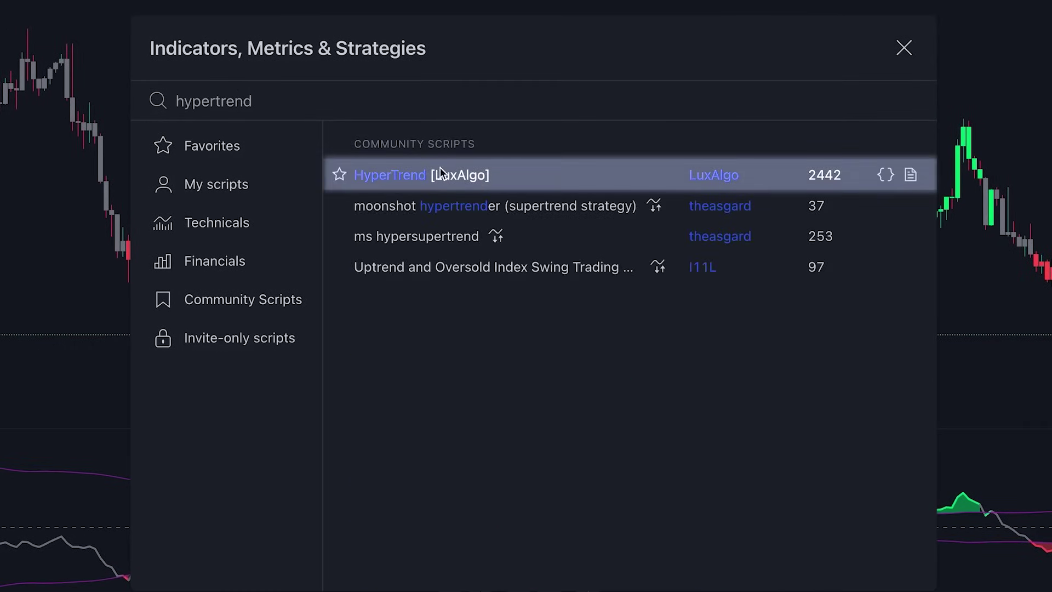
Step: Open the HyperTrend [LuxAlgo] script page and scroll through its description and examples
left_click(474, 175)
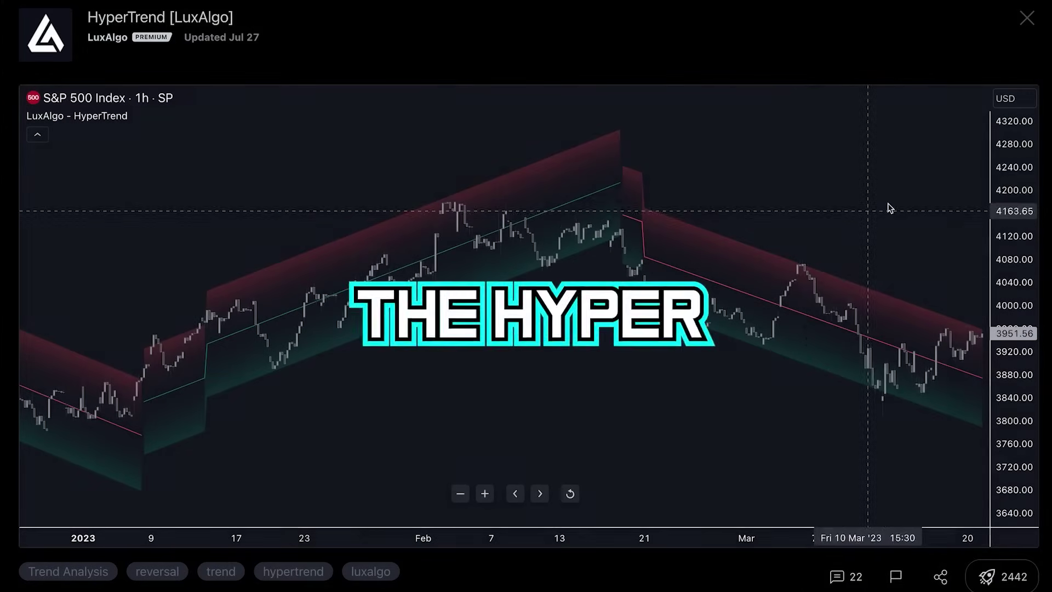
scroll(526, 296, "down", 5)
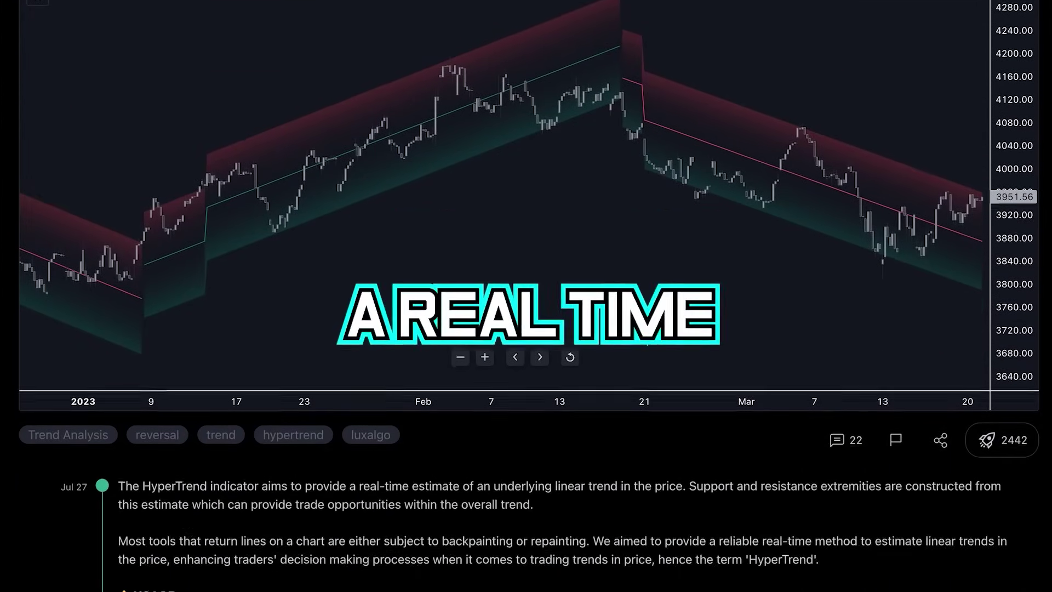
scroll(526, 296, "down", 8)
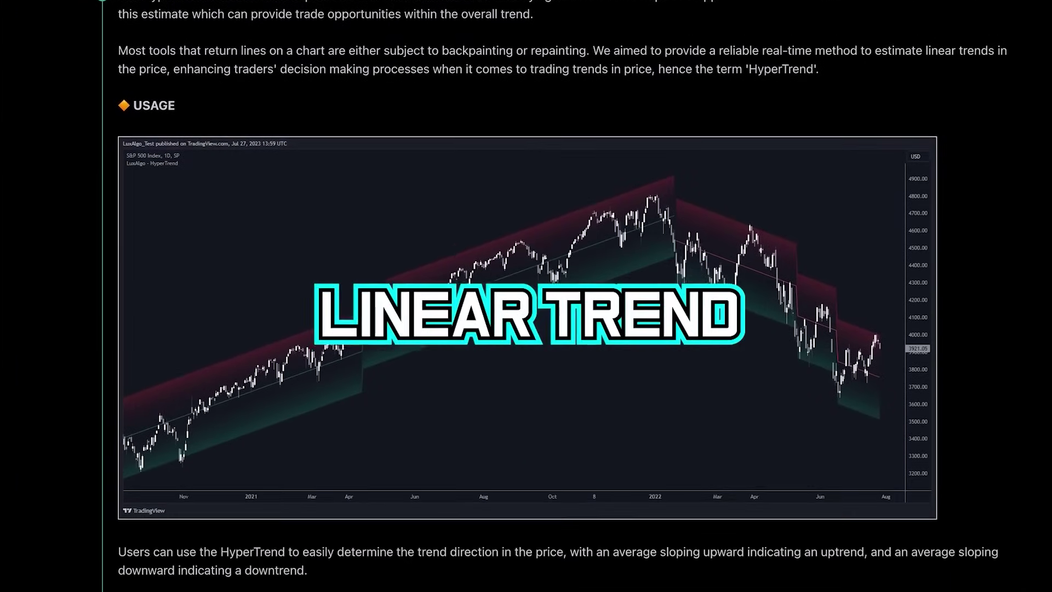
scroll(526, 296, "down", 6)
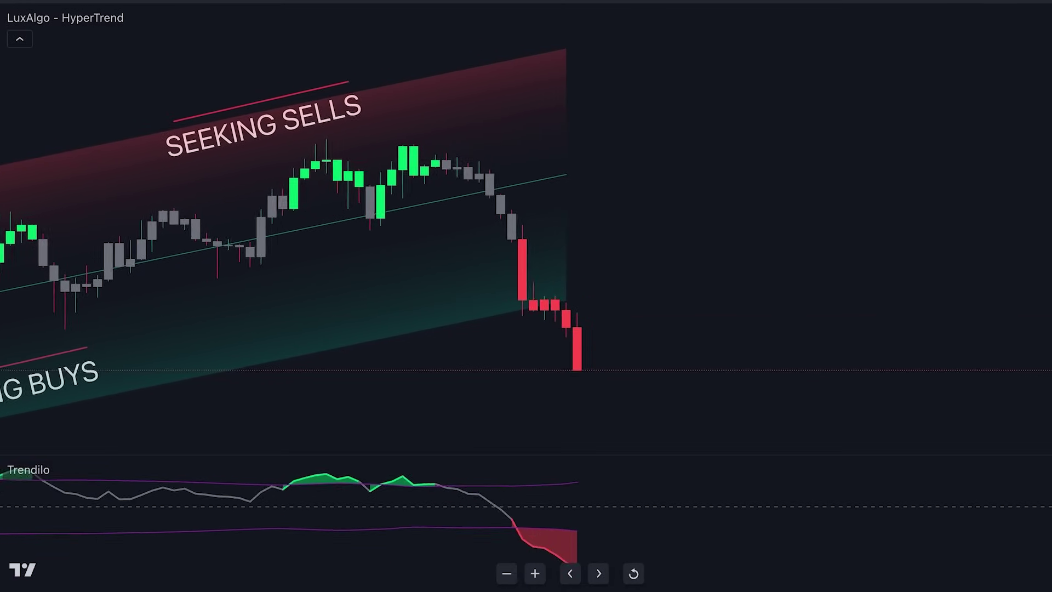
Step: Raise the long position's target to a 1.48 risk/reward and deselect it
left_click(606, 307)
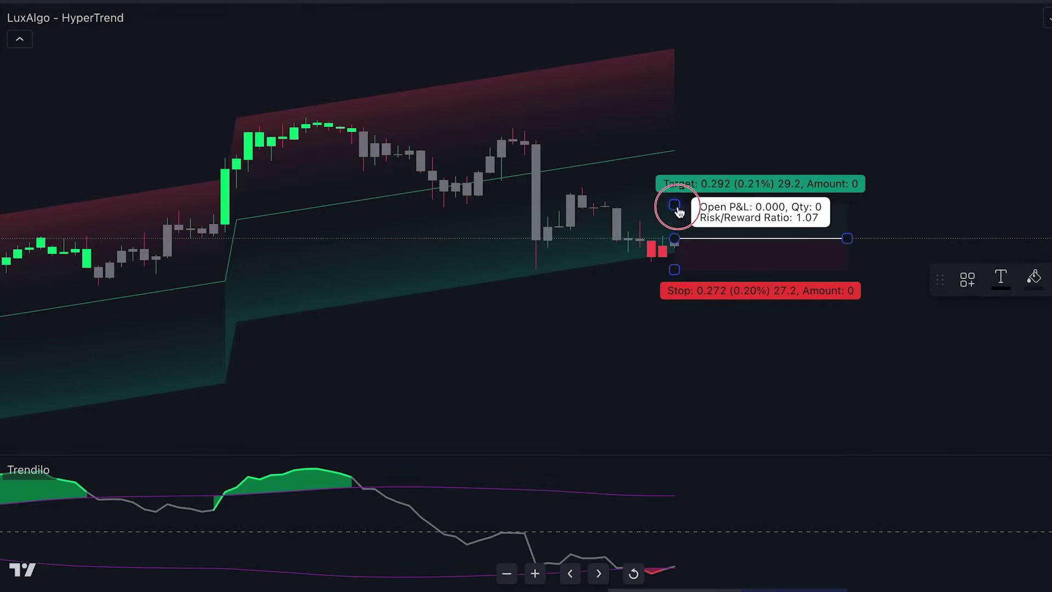
left_click_drag(678, 210, 686, 196)
left_click(759, 131)
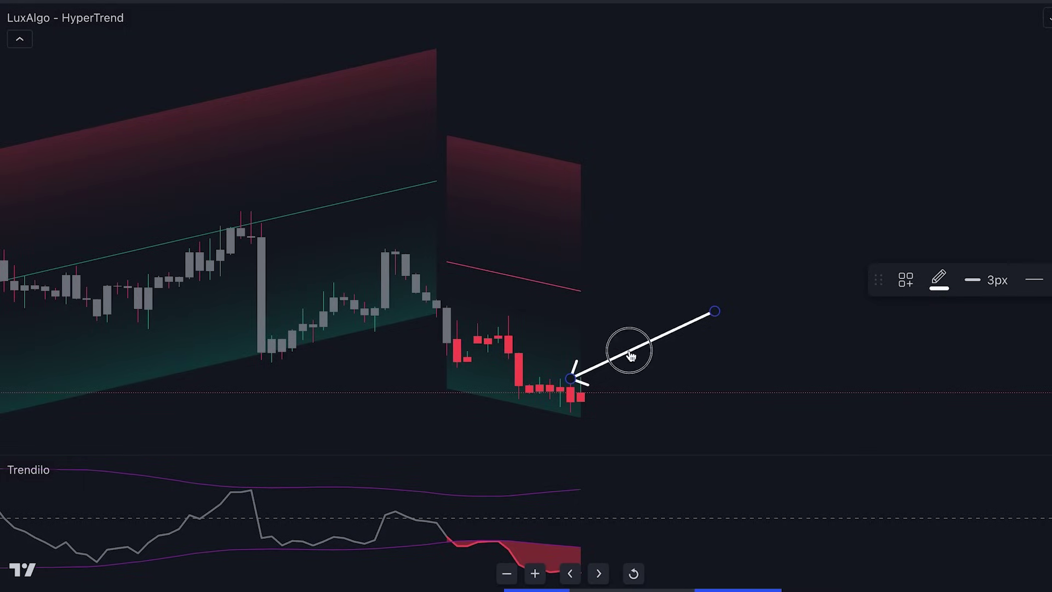
Step: Switch the chart to the 1H interval and place a 1.5 risk/reward short position at the last close
type("1")
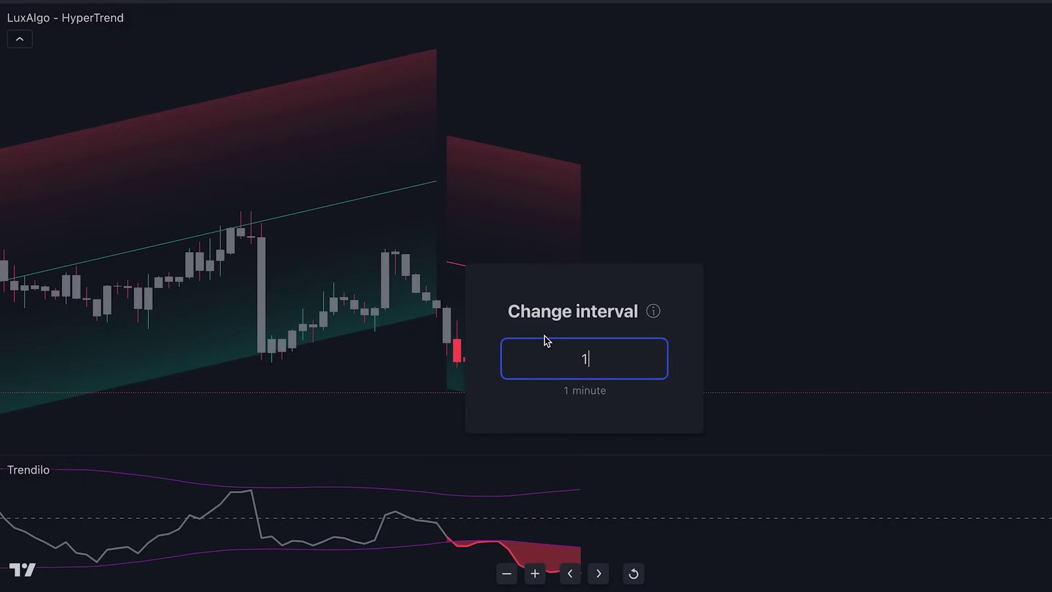
type("H")
key("Return")
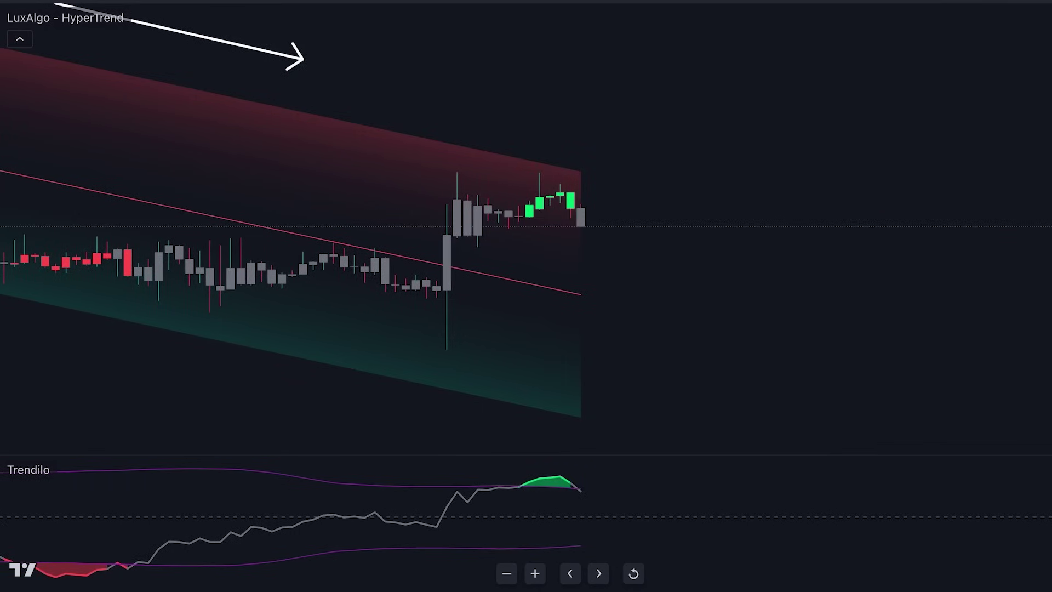
left_click(582, 219)
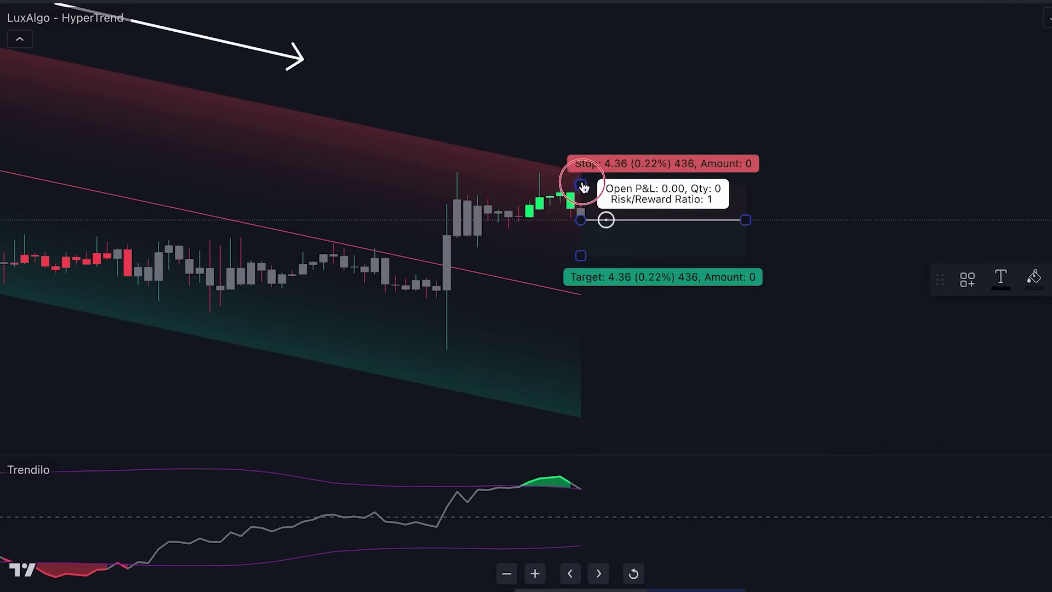
left_click_drag(581, 256, 597, 299)
left_click(560, 527)
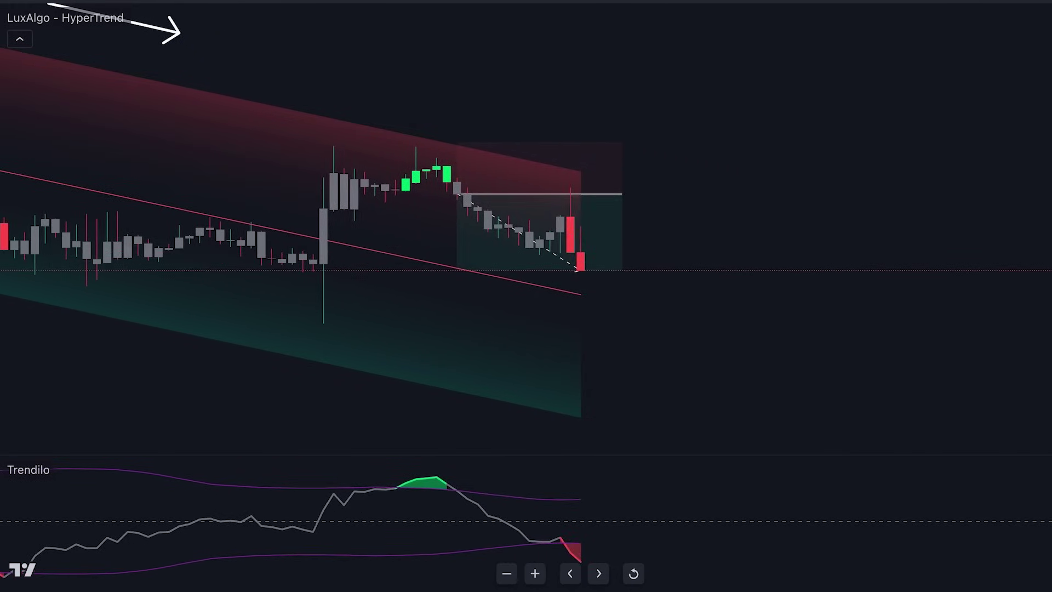
Step: Draw a parallel channel around price and a downward arrow along the downtrend
left_click_drag(59, 289, 662, 201)
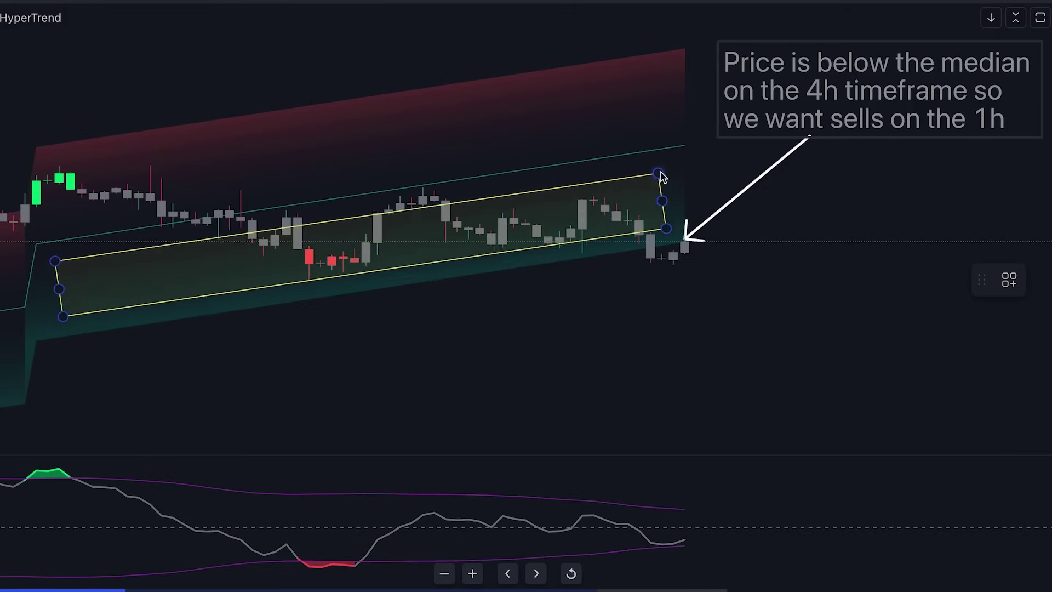
left_click(658, 159)
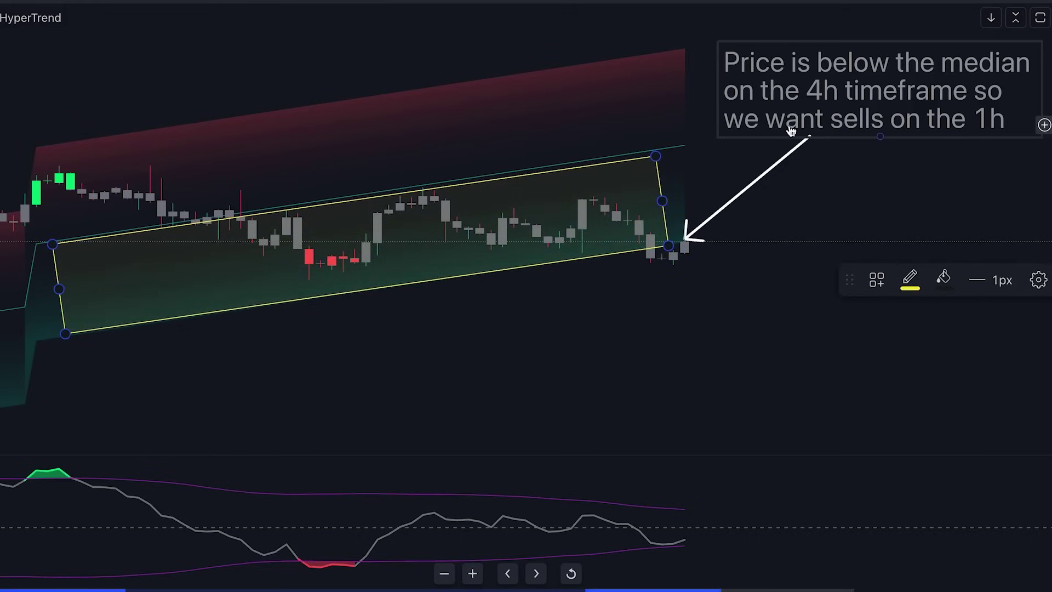
left_click(782, 215)
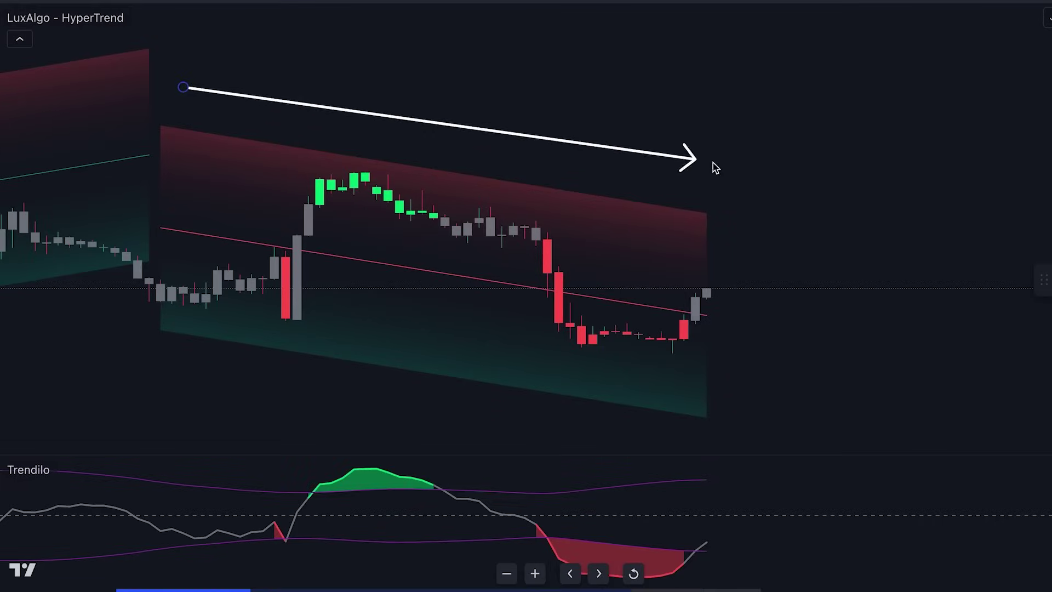
left_click_drag(712, 167, 765, 188)
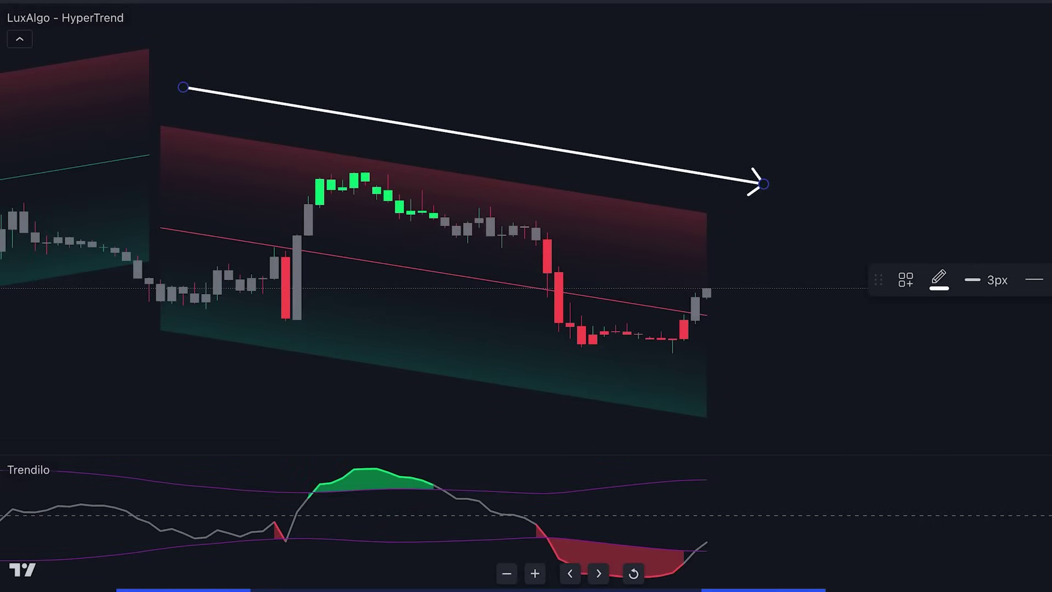
Step: Add a 'Bearish Trend' text label and position it above the arrow
left_click(453, 71)
type("Beari")
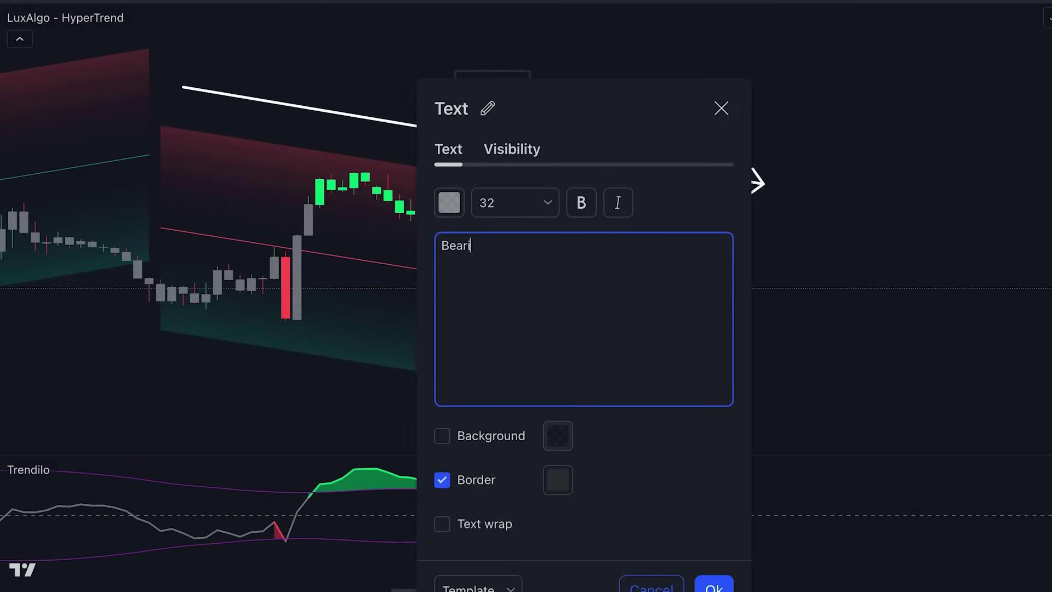
type("sh Trend")
left_click(714, 587)
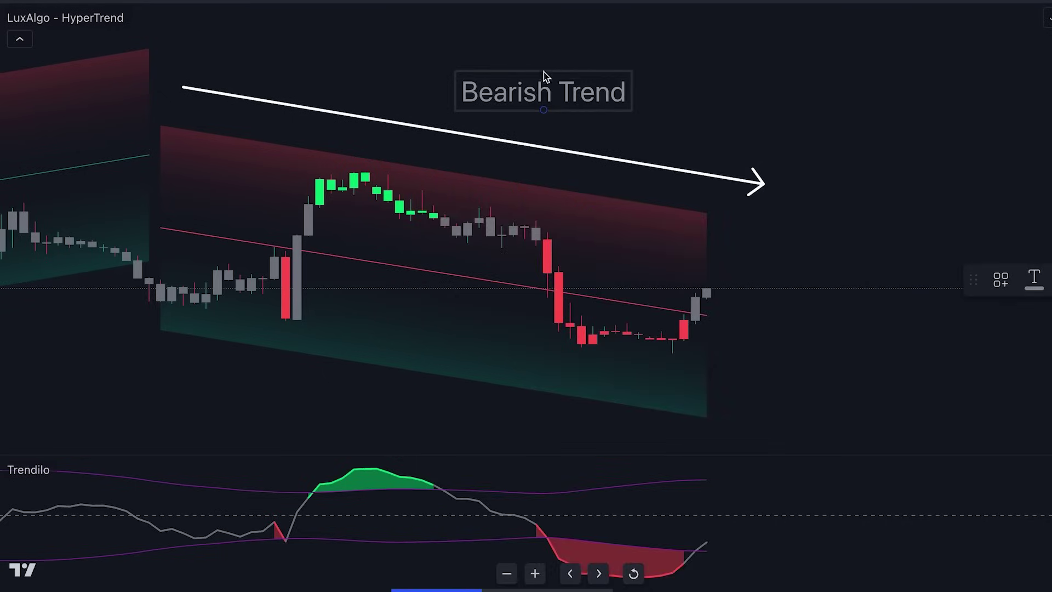
left_click_drag(549, 103, 526, 97)
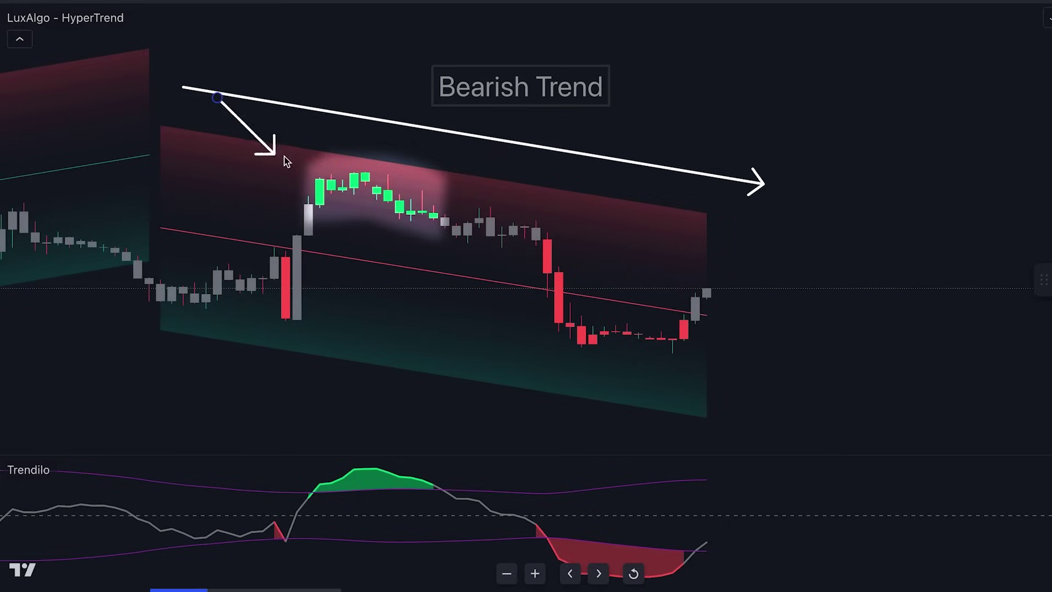
Step: Place a short position after the pullback with stop above the high, ~1.5 risk/reward, shortened width
left_click(357, 219)
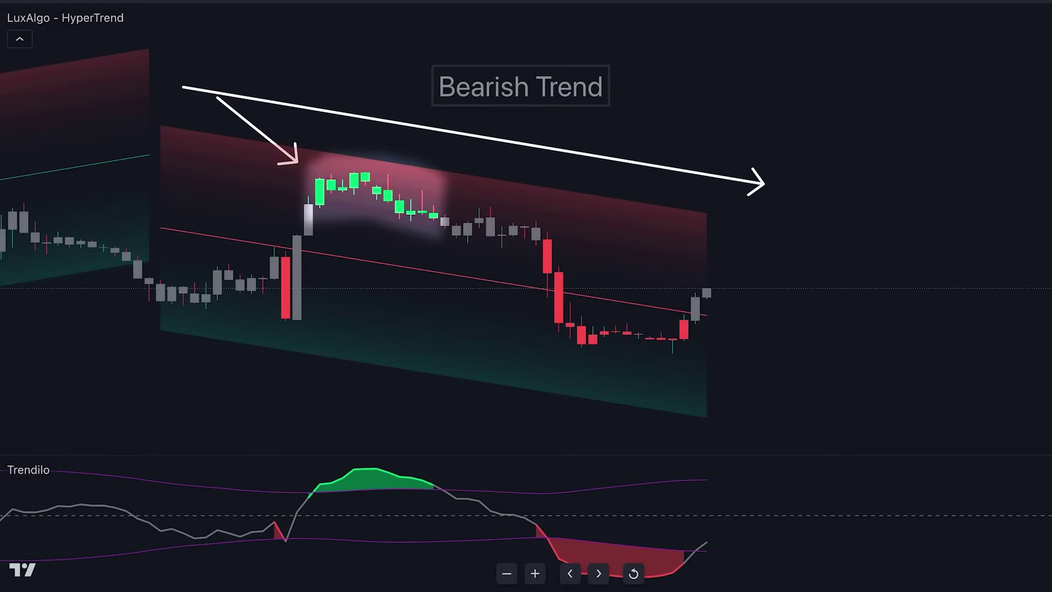
left_click(444, 226)
left_click_drag(446, 190, 446, 177)
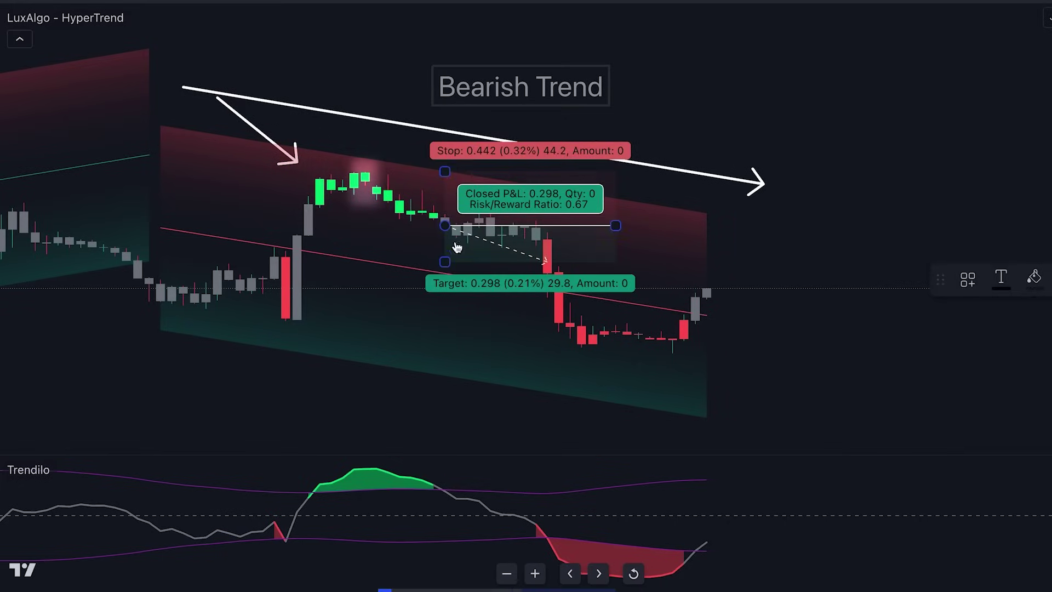
left_click_drag(446, 262, 469, 316)
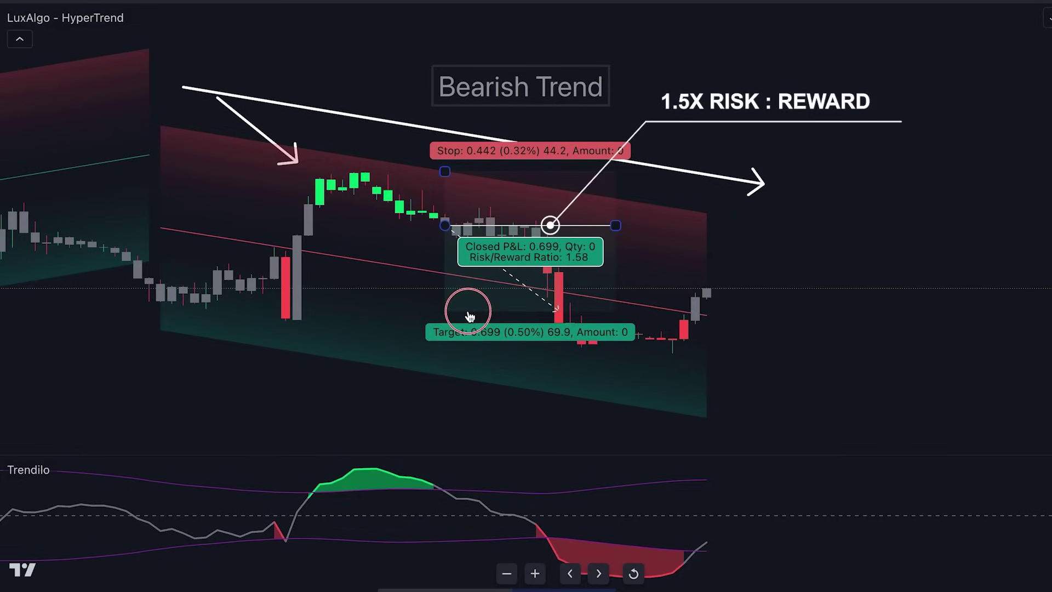
left_click_drag(616, 229, 555, 230)
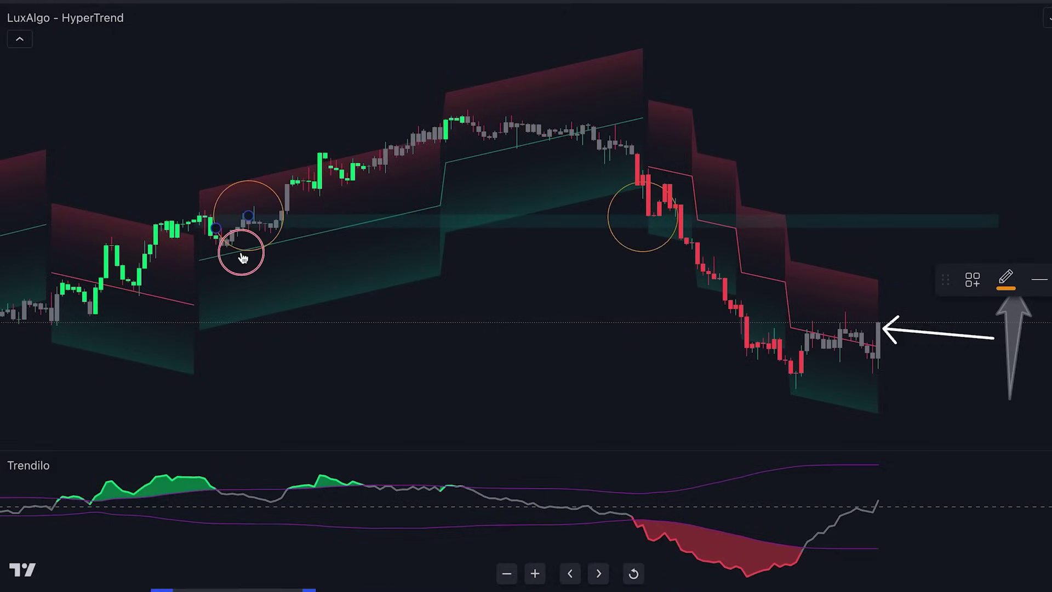
Step: Circle another pullback on the chart
left_click(300, 244)
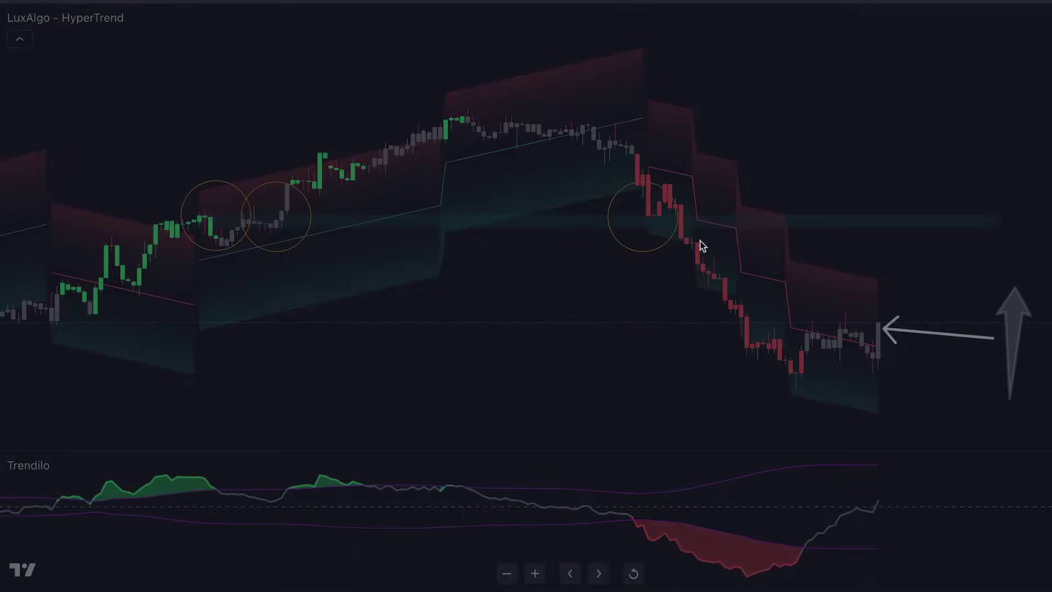
scroll(920, 252, "up", 5)
scroll(990, 384, "up", 3)
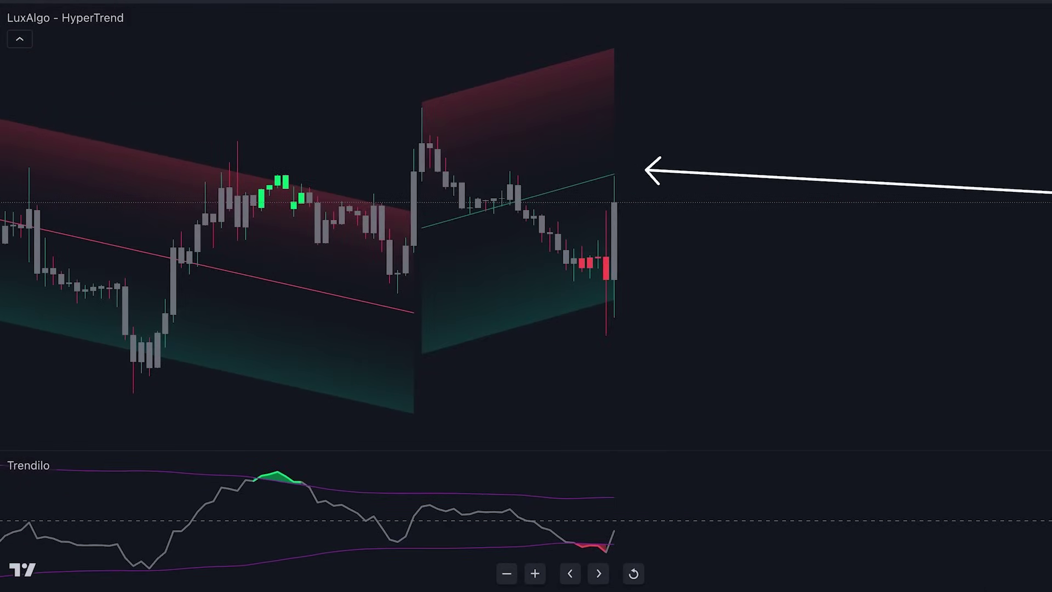
Step: Place a long position at the last bar with stop below entry and a distant target, extended right
left_click(616, 203)
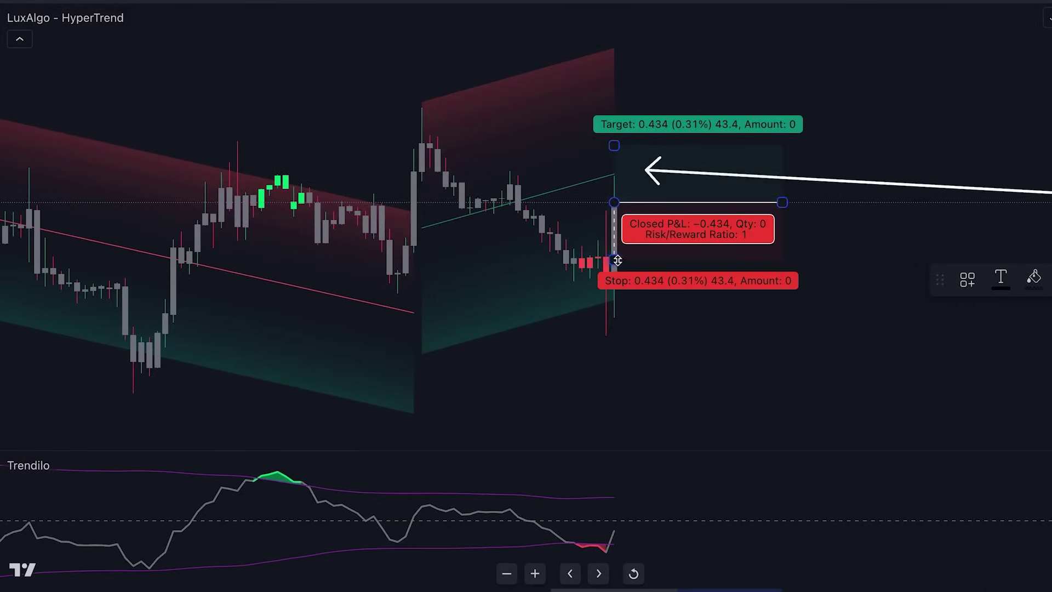
left_click_drag(617, 260, 640, 348)
left_click_drag(778, 145, 715, 158)
left_click_drag(833, 379, 1043, 369)
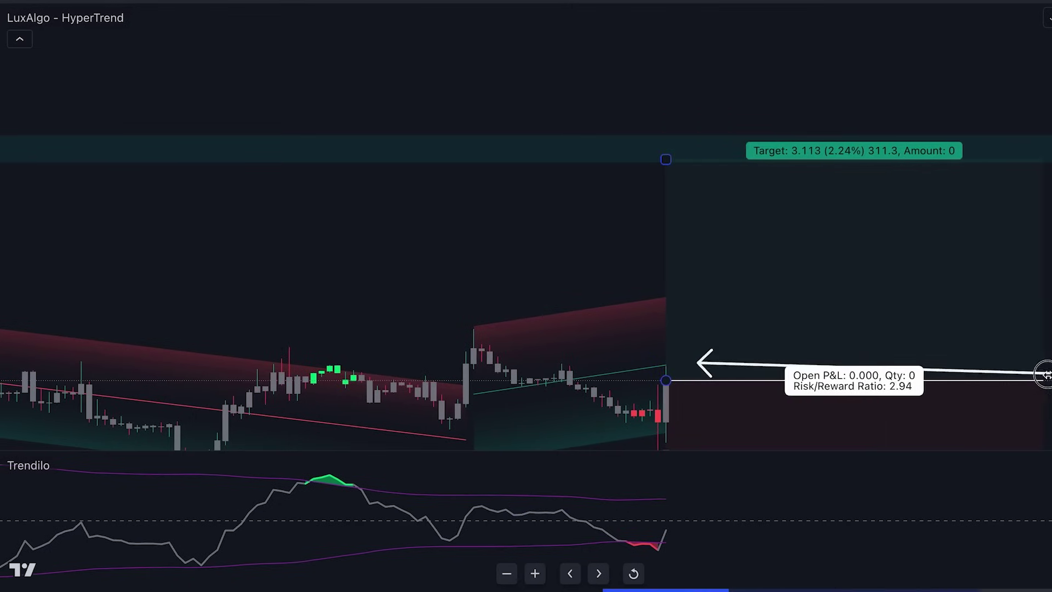
left_click(606, 266)
Step: Scroll forward and check that price reached the long position's ~2.94 risk/reward target
scroll(605, 265, "down", 3)
scroll(606, 470, "down", 2)
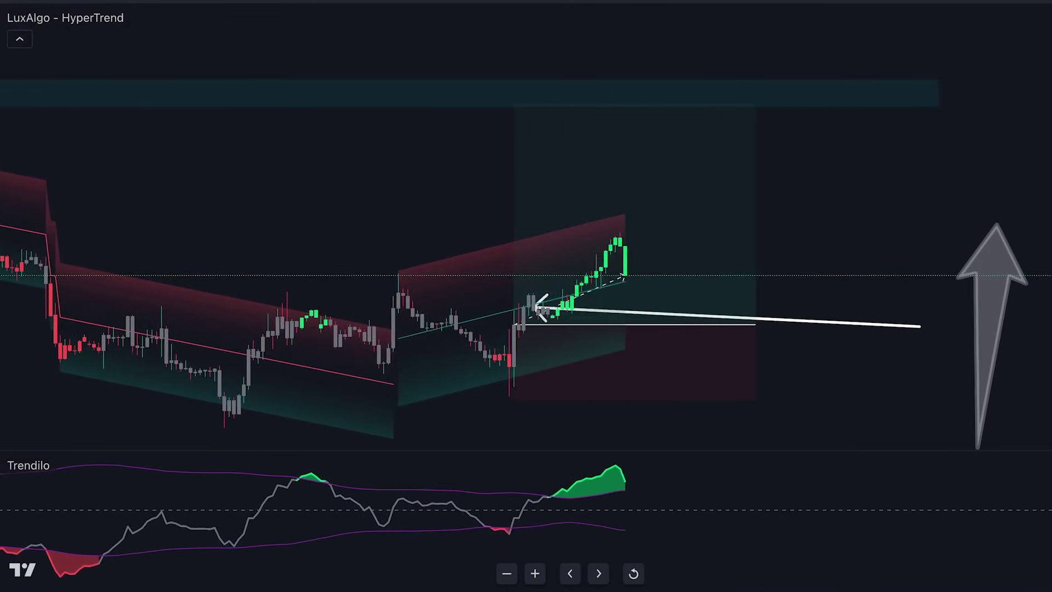
left_click(644, 357)
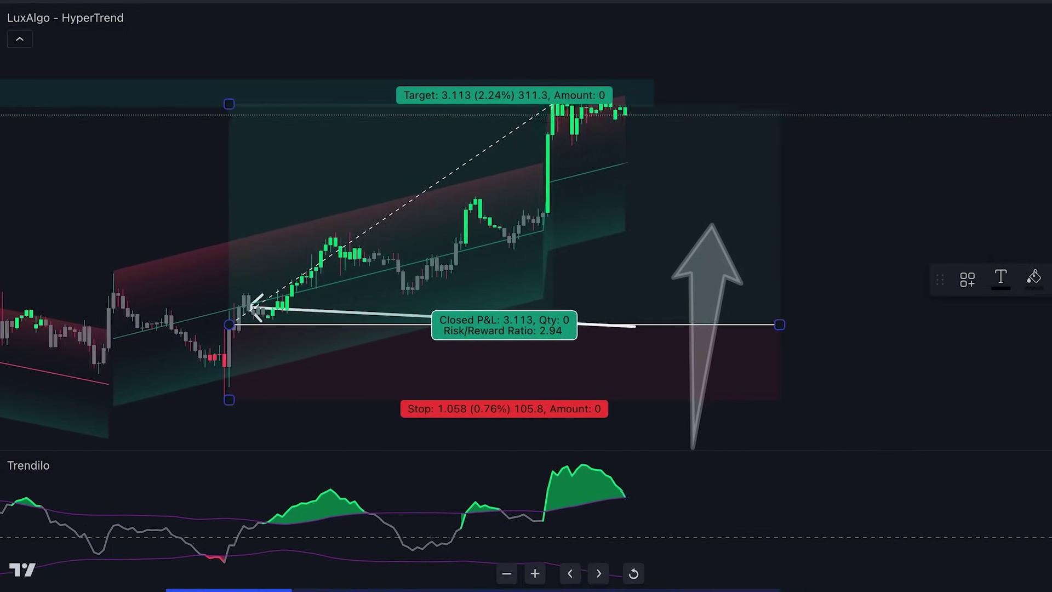
left_click(863, 303)
scroll(863, 302, "down", 2)
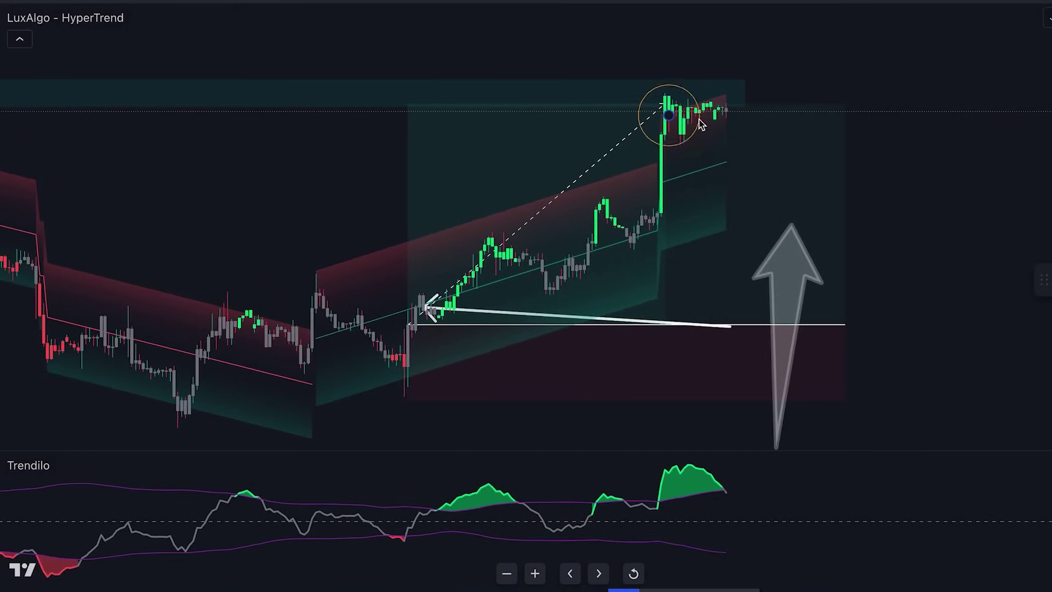
left_click(669, 115)
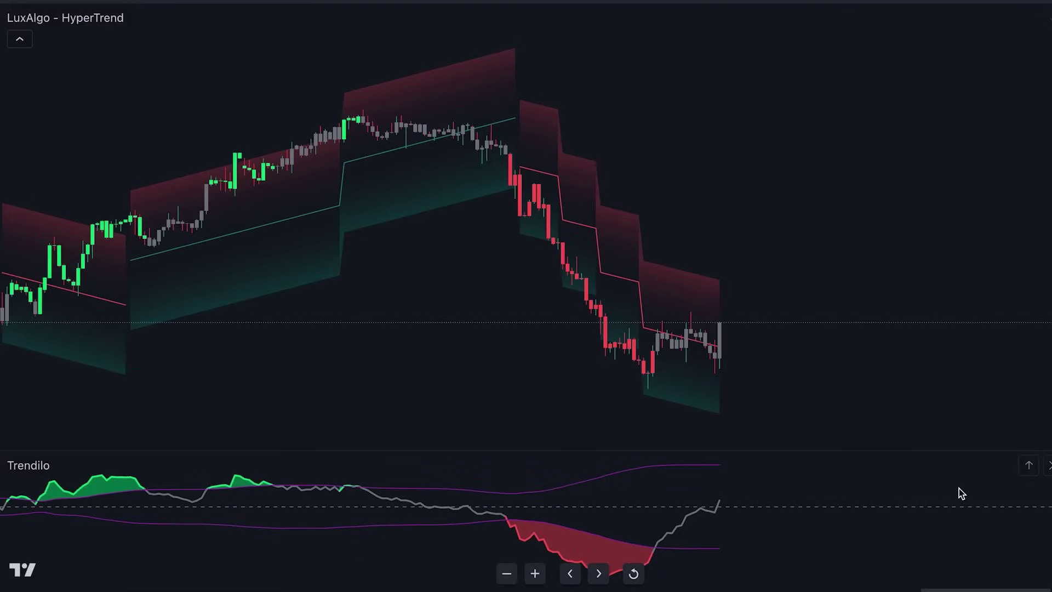
Step: Search for and add the LuxAlgo 'Order Blocks & Breaker Blocks' indicator to the chart
left_click(468, 9)
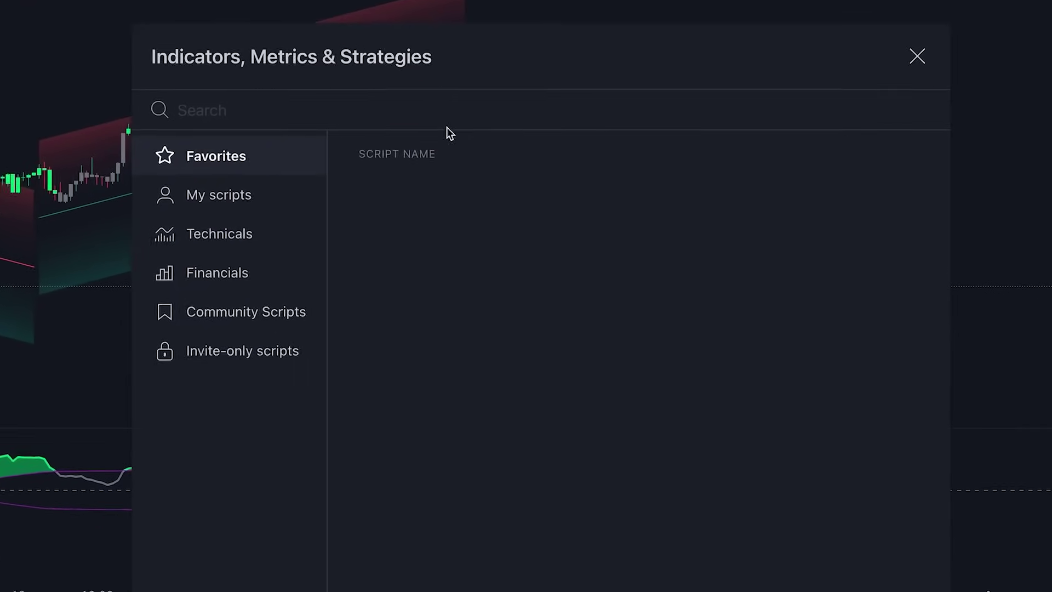
type("Order Blocks & Breaker Blocks")
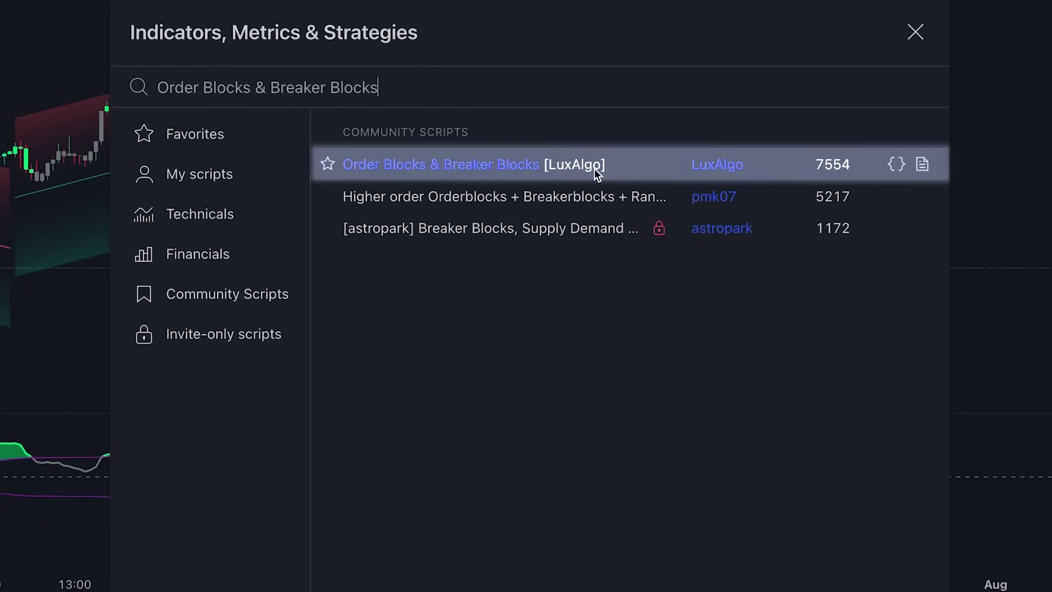
left_click(534, 166)
left_click(916, 33)
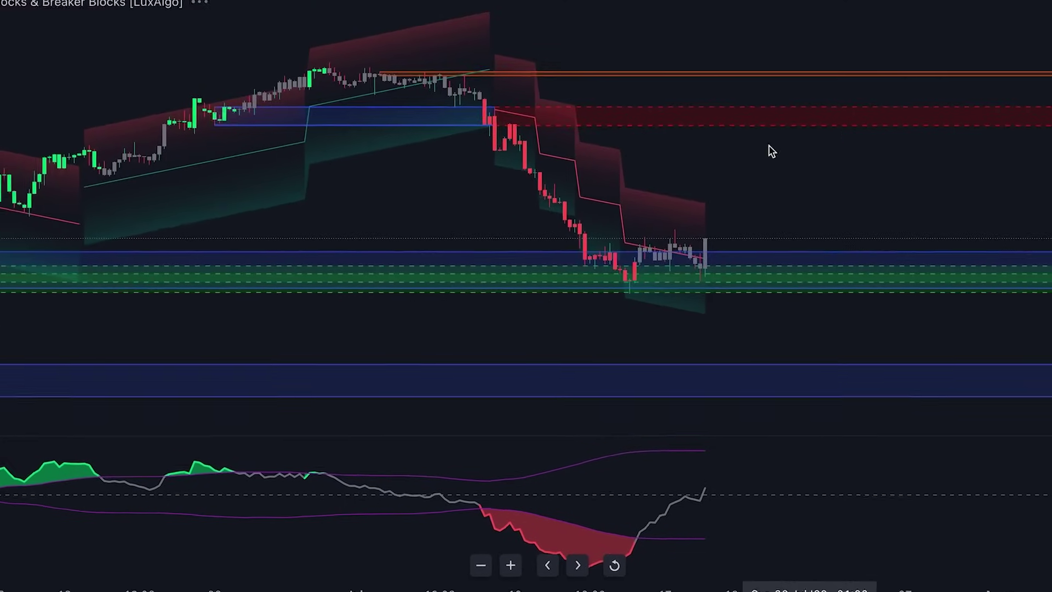
scroll(998, 225, "right", 2)
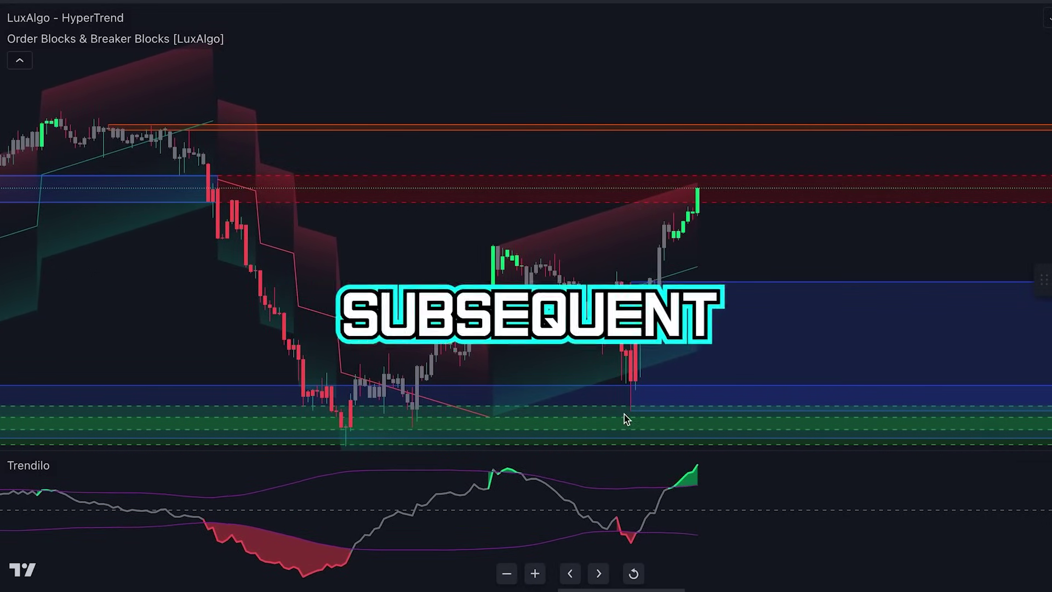
Step: Circle the lower order block reaction, delete the median label, and shift the oversold label left
left_click_drag(631, 411, 640, 433)
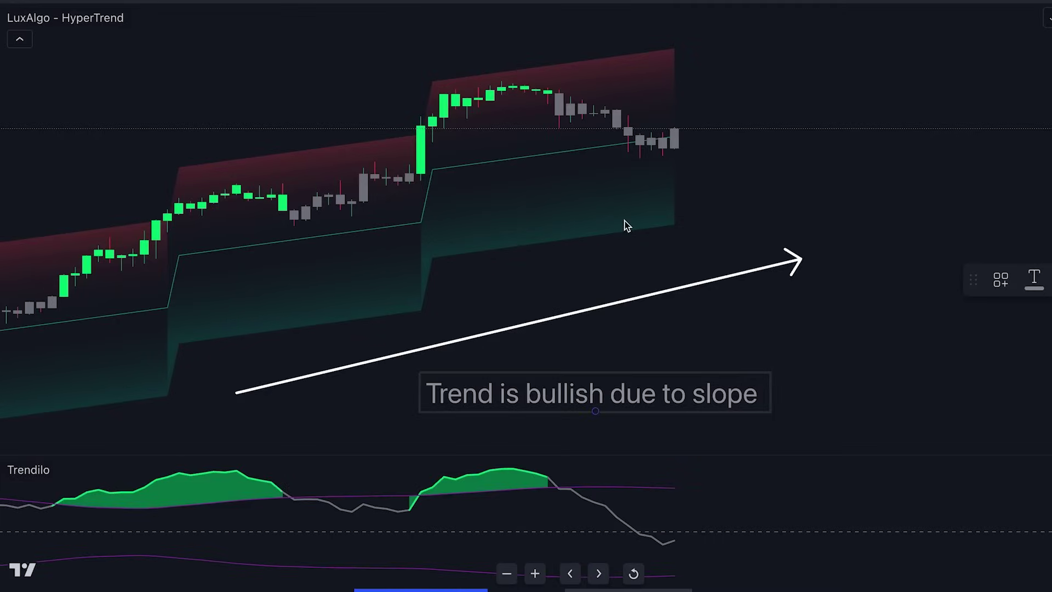
right_click(665, 346)
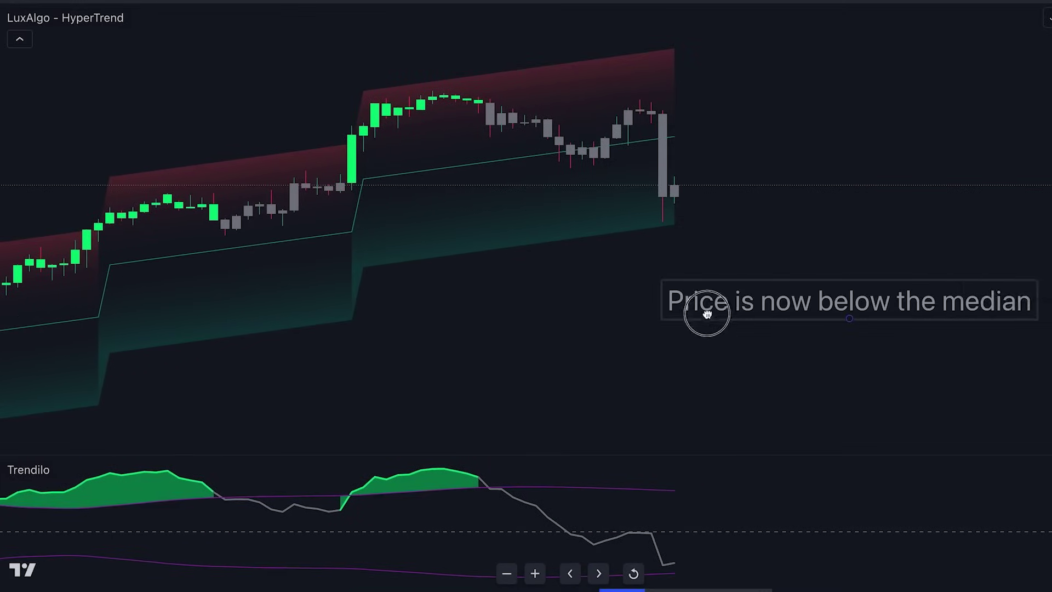
left_click_drag(702, 313, 622, 327)
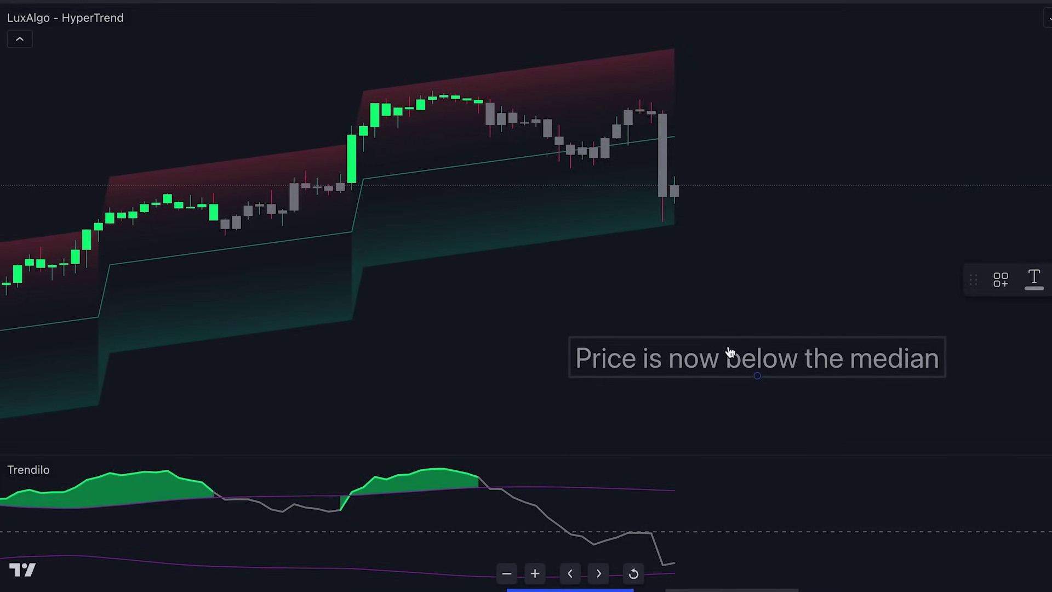
key("Delete")
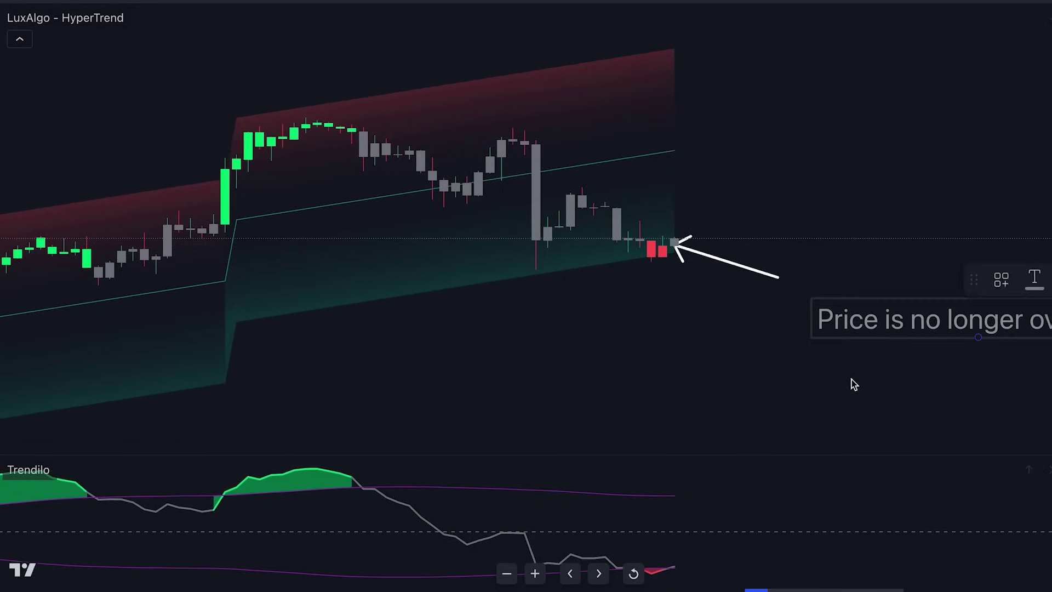
left_click_drag(880, 324, 787, 324)
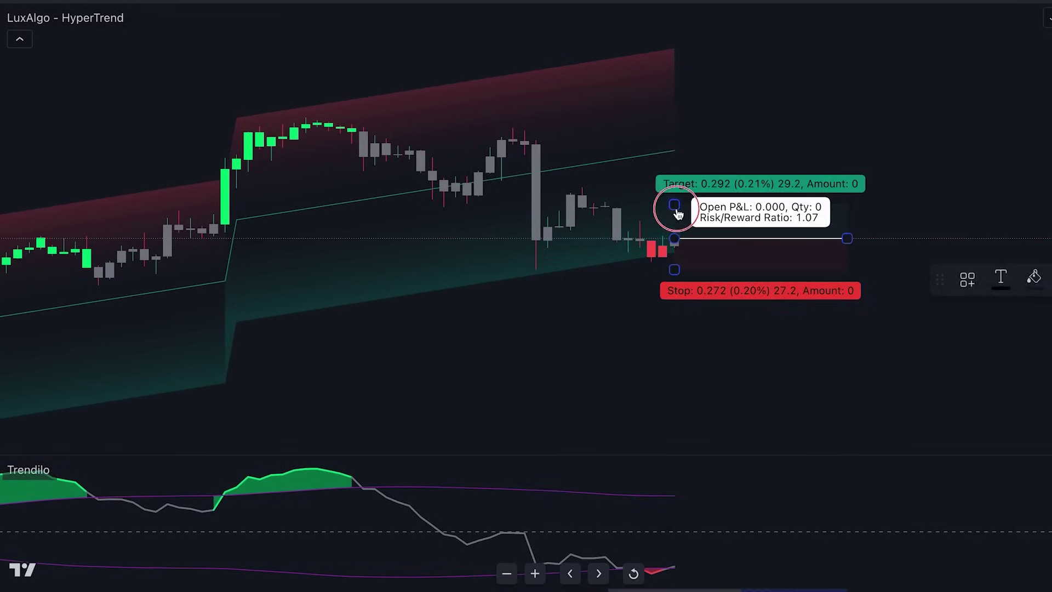